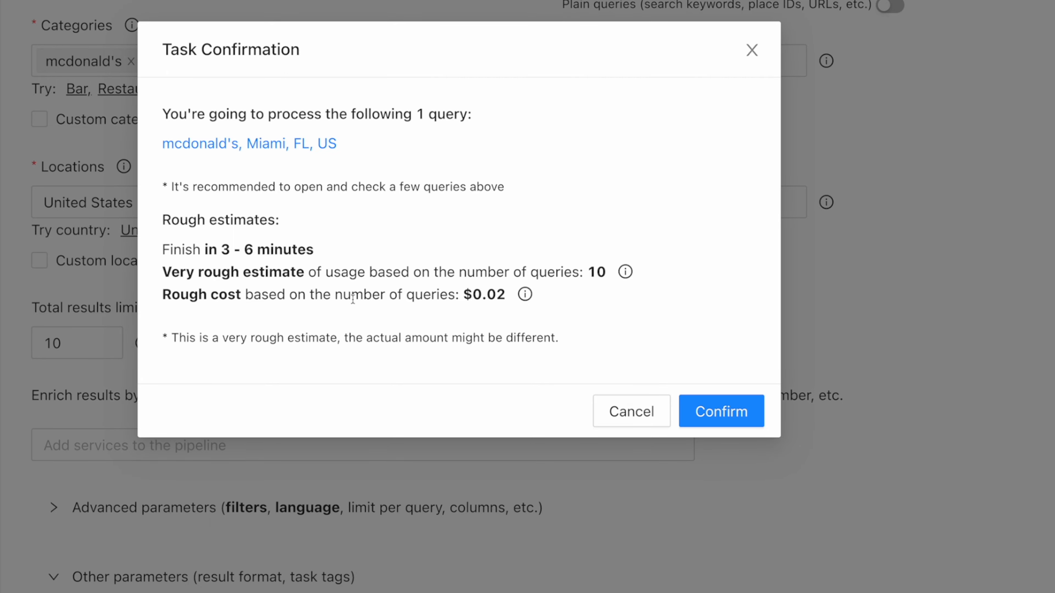
Step: Confirm the Google Maps scraping task for the query "mcdonald's, Miami, FL, US"
left_click(730, 412)
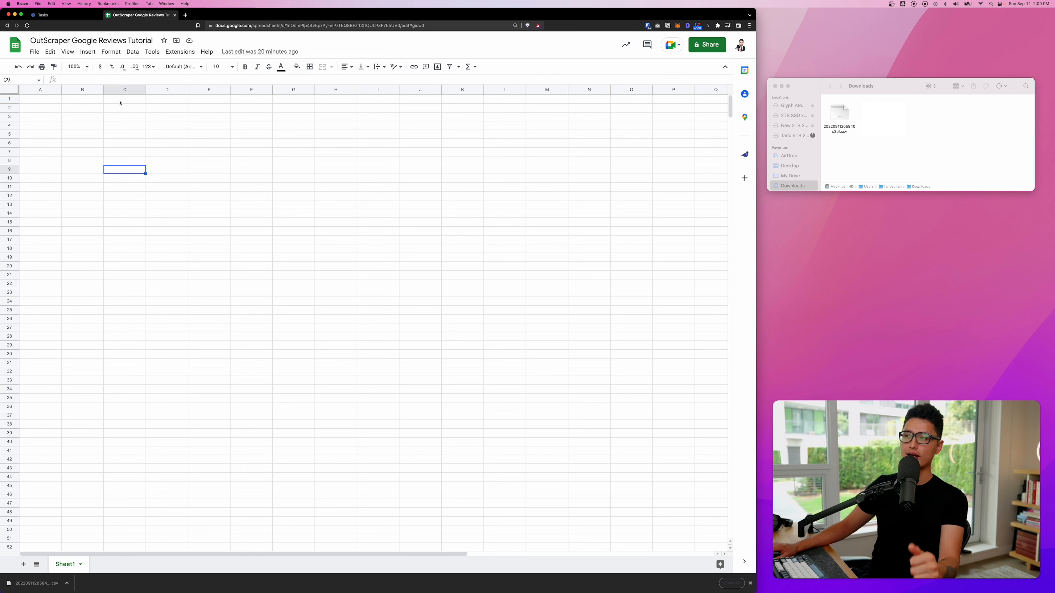
left_click(34, 52)
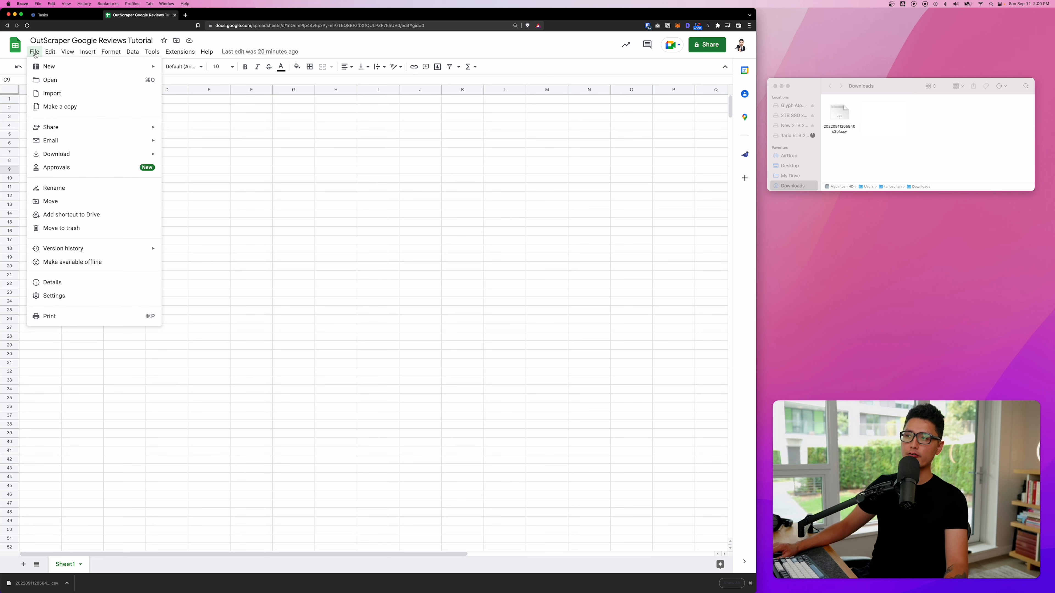
left_click(53, 94)
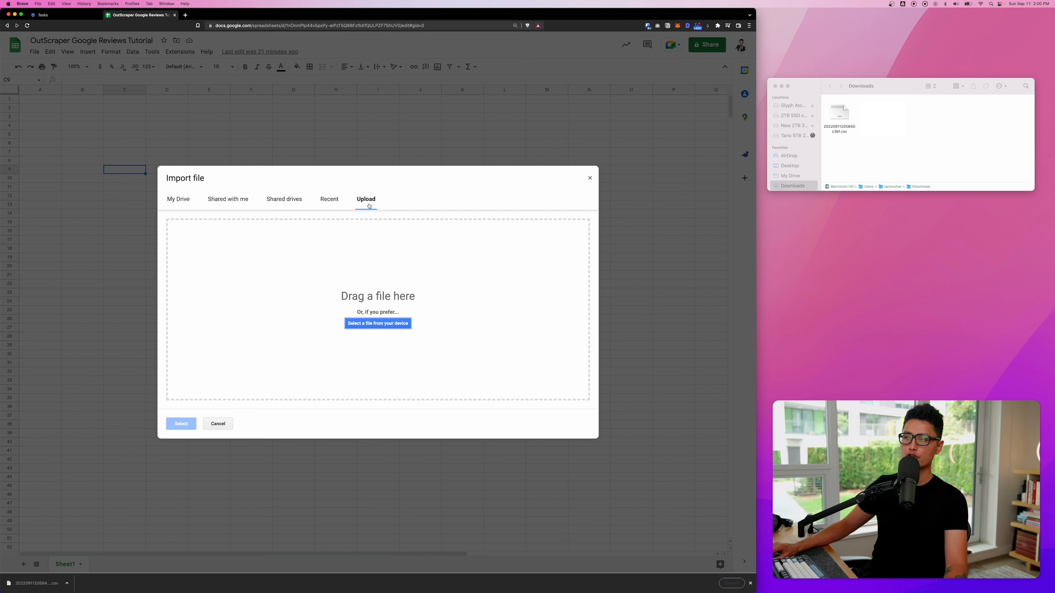
left_click_drag(838, 111, 415, 283)
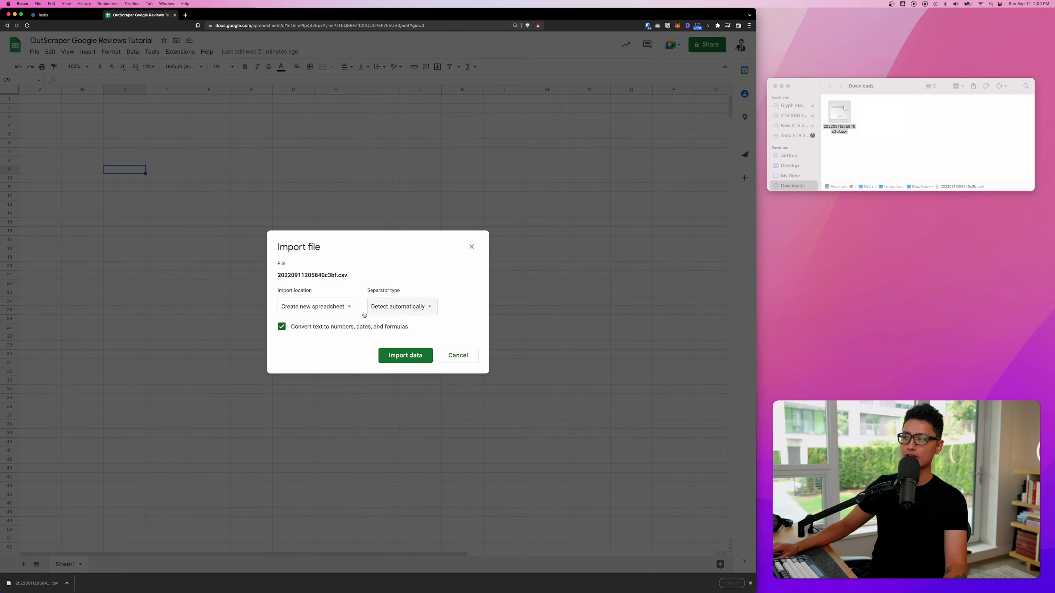
left_click(351, 308)
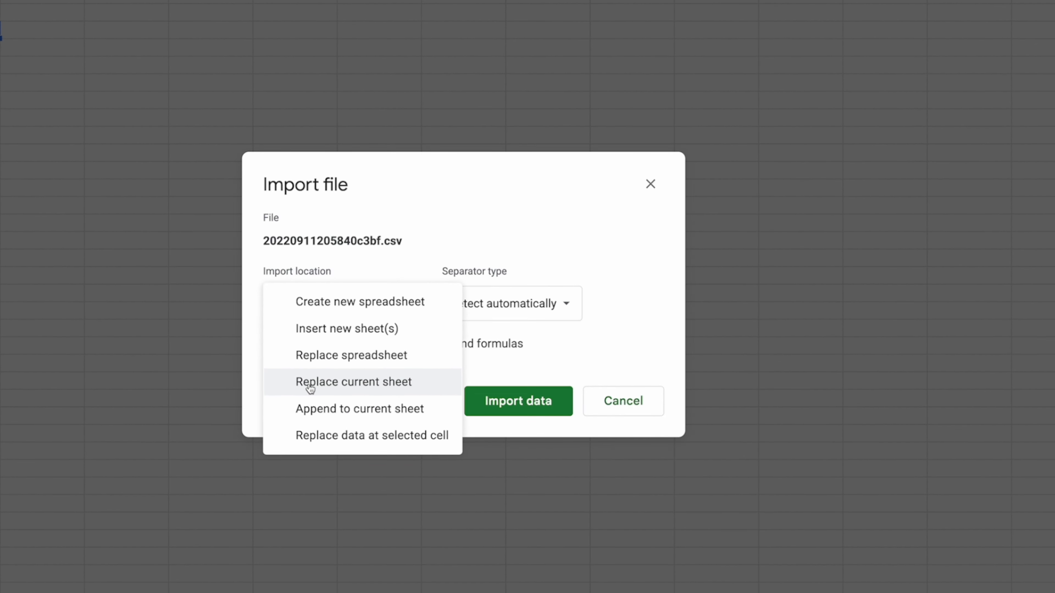
left_click(335, 387)
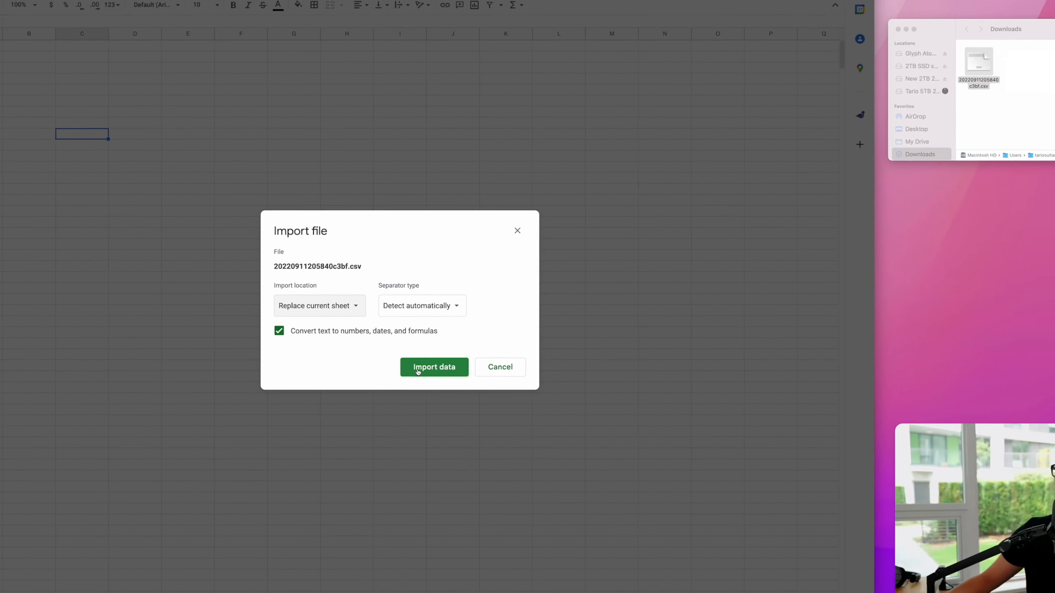
left_click(417, 368)
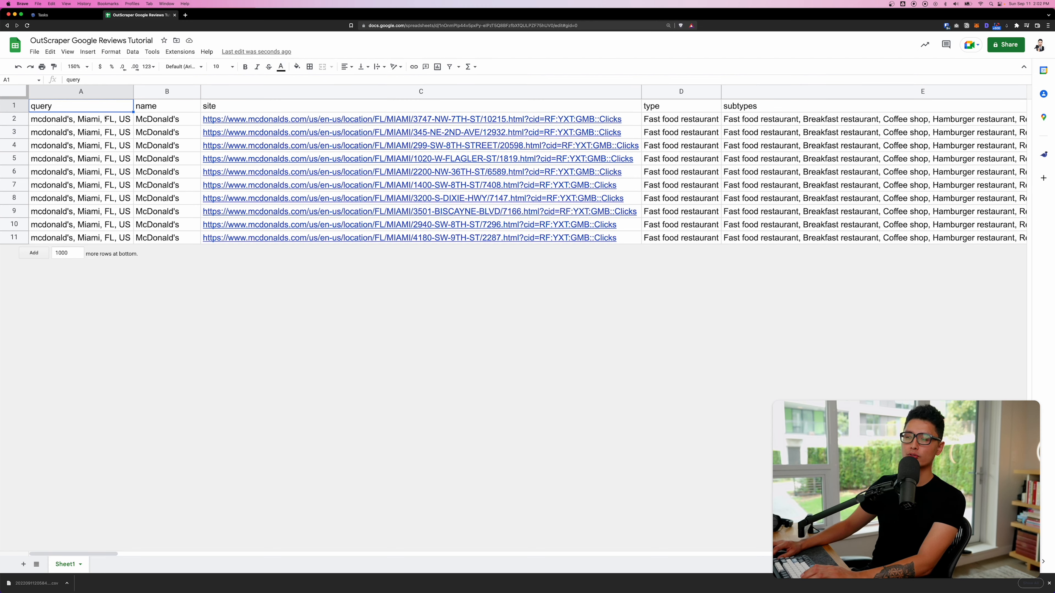
Step: Examine the imported columns one by one, from query, name, site and type through subtypes, category, phone and full_address
left_click(88, 93)
left_click(141, 95)
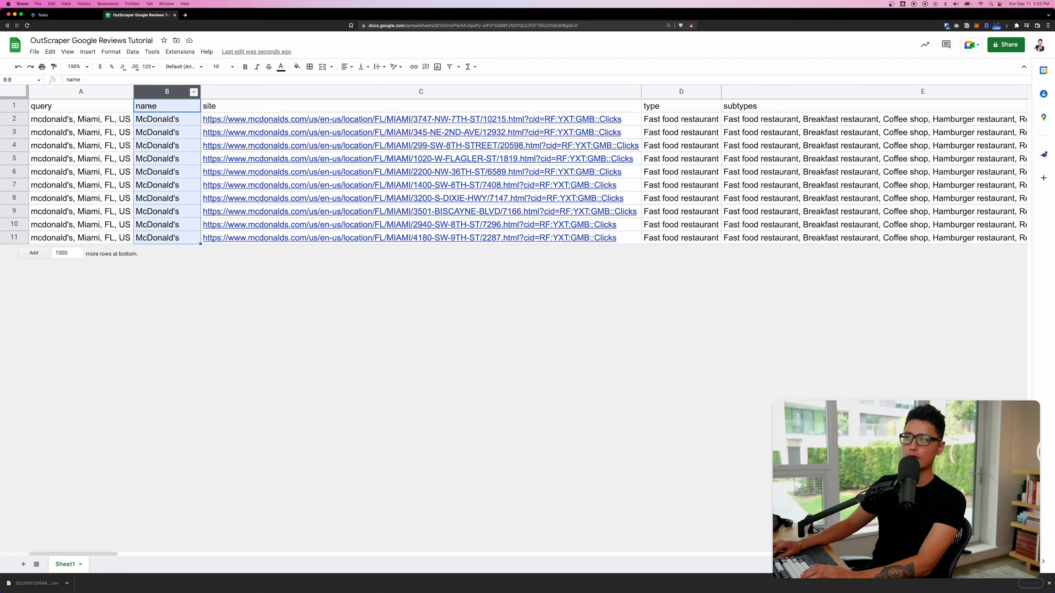
left_click(225, 90)
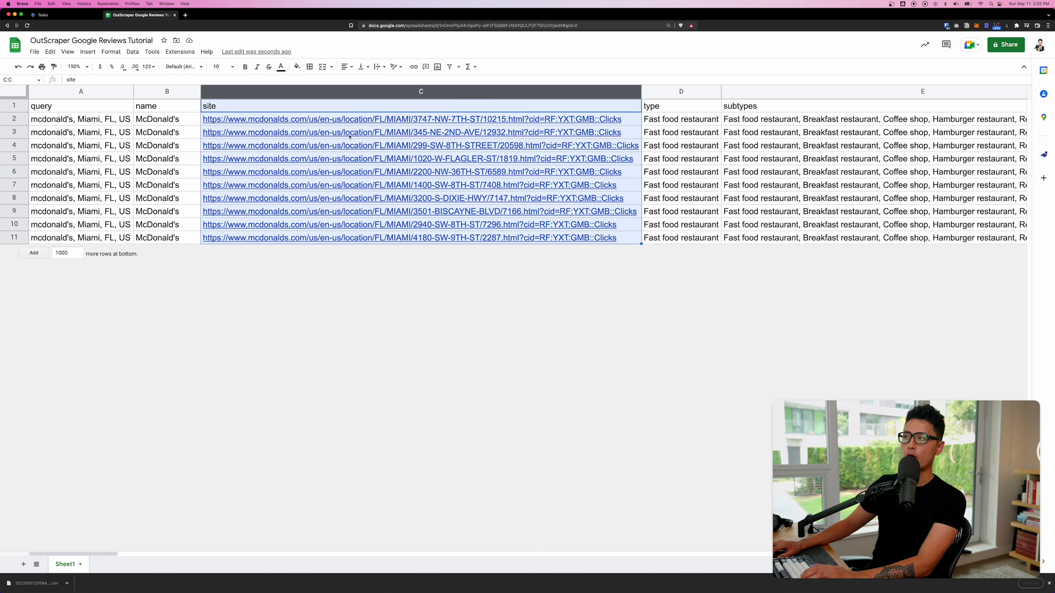
scroll(349, 136, "right", 4)
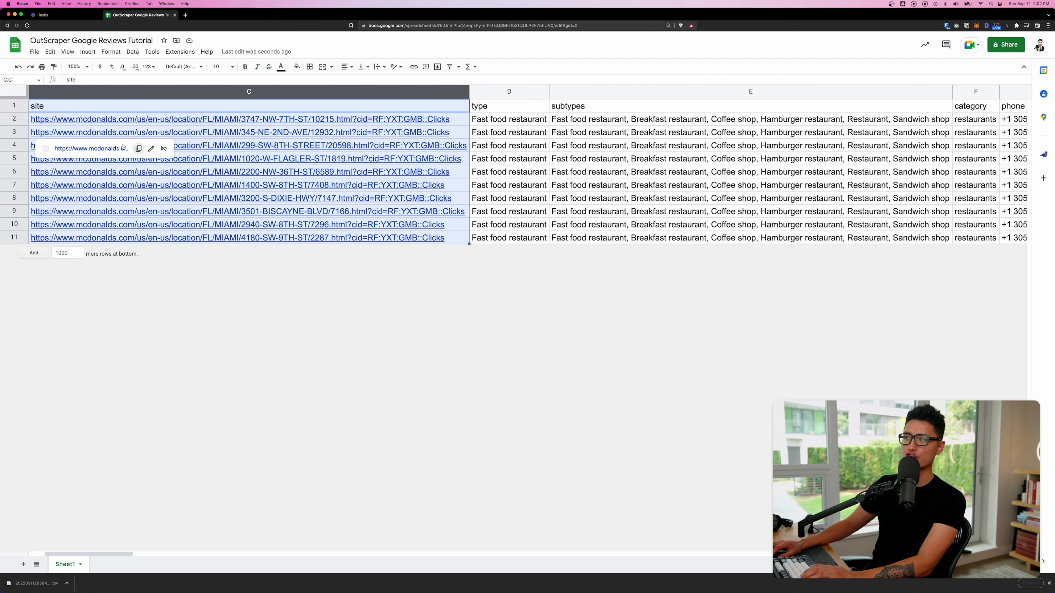
left_click(481, 92)
scroll(465, 105, "left", 2)
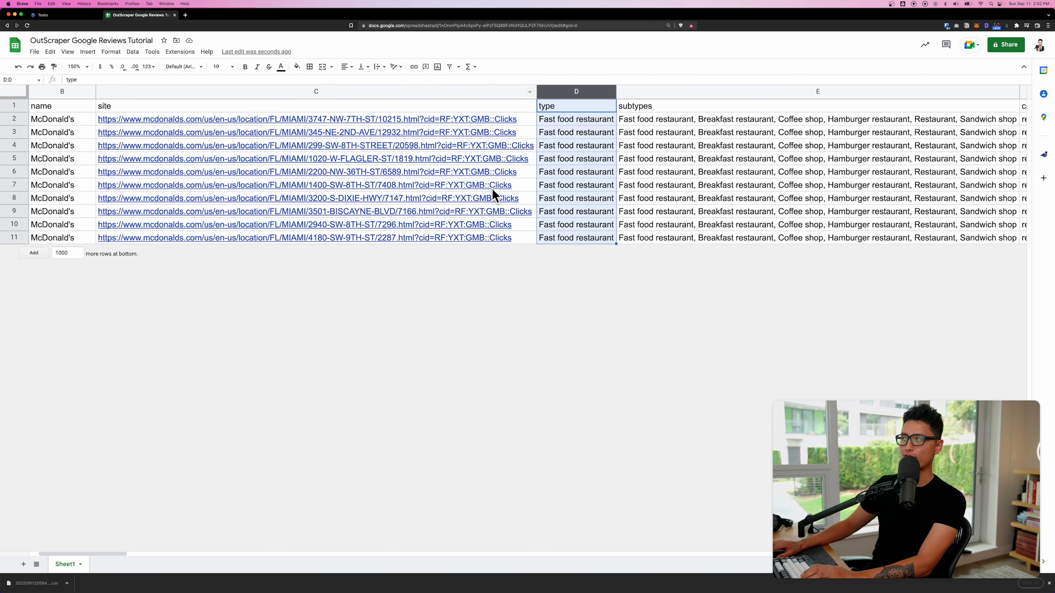
scroll(496, 193, "right", 5)
scroll(492, 190, "left", 3)
left_click(354, 92)
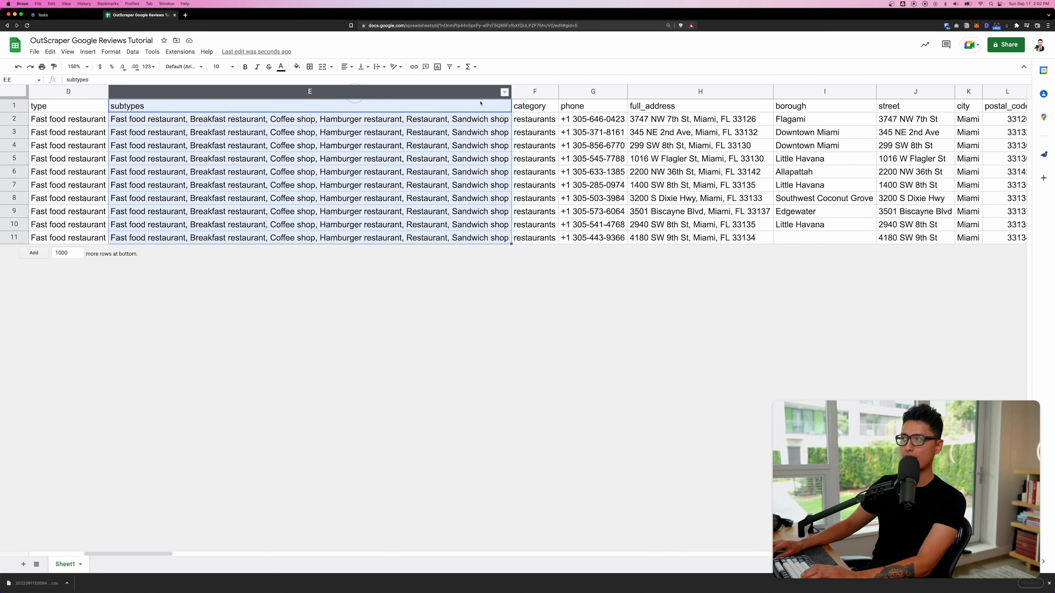
left_click(526, 93)
left_click(571, 92)
left_click(764, 92)
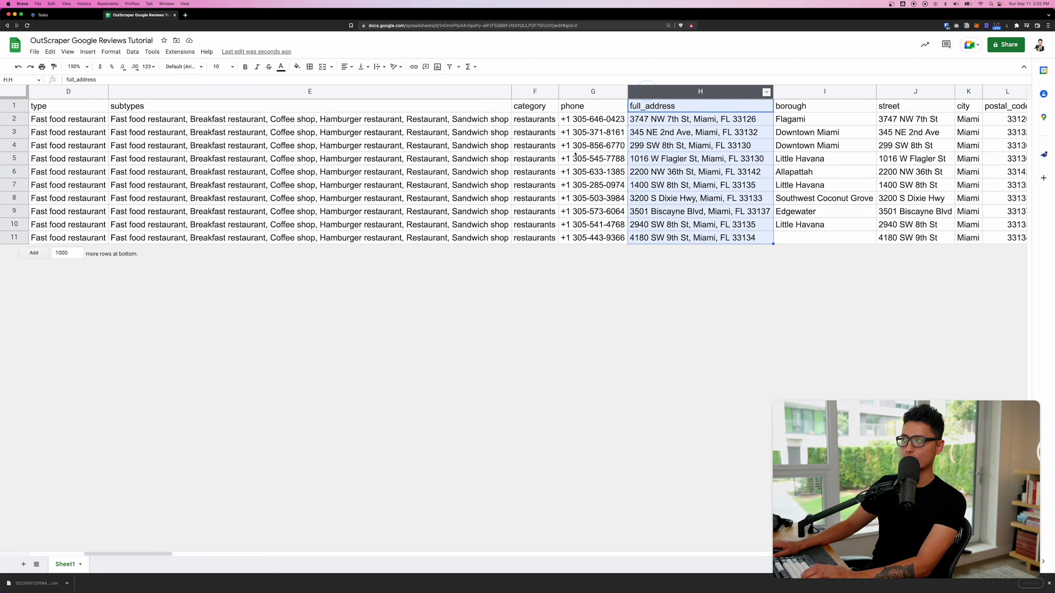
scroll(575, 155, "right", 5)
scroll(574, 155, "right", 2)
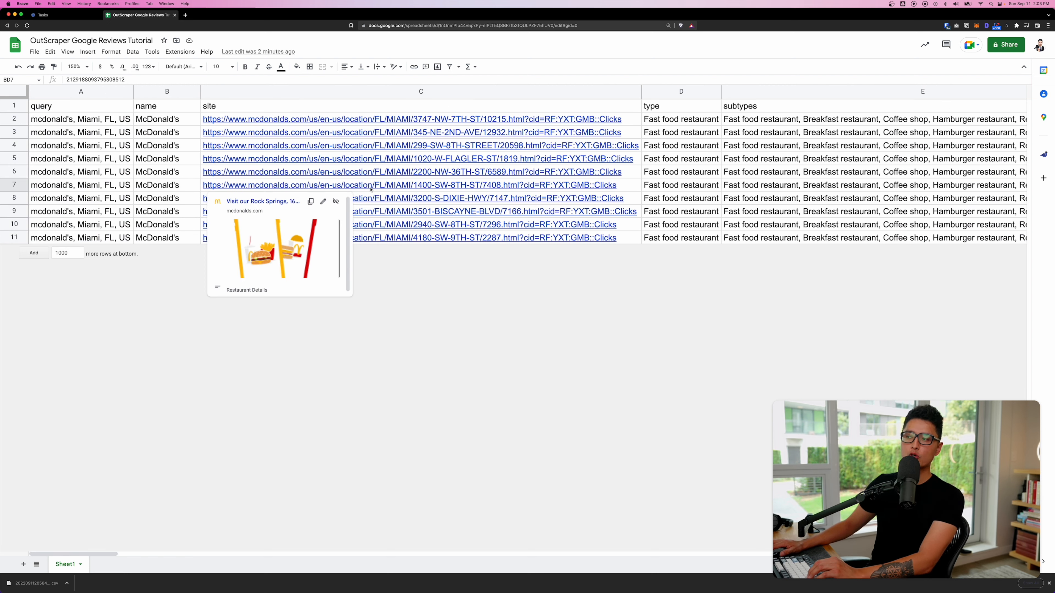
Step: Copy the google_id values of all listed places, cells BC2:BC11, without the header
scroll(370, 189, "right", 10)
scroll(371, 189, "right", 15)
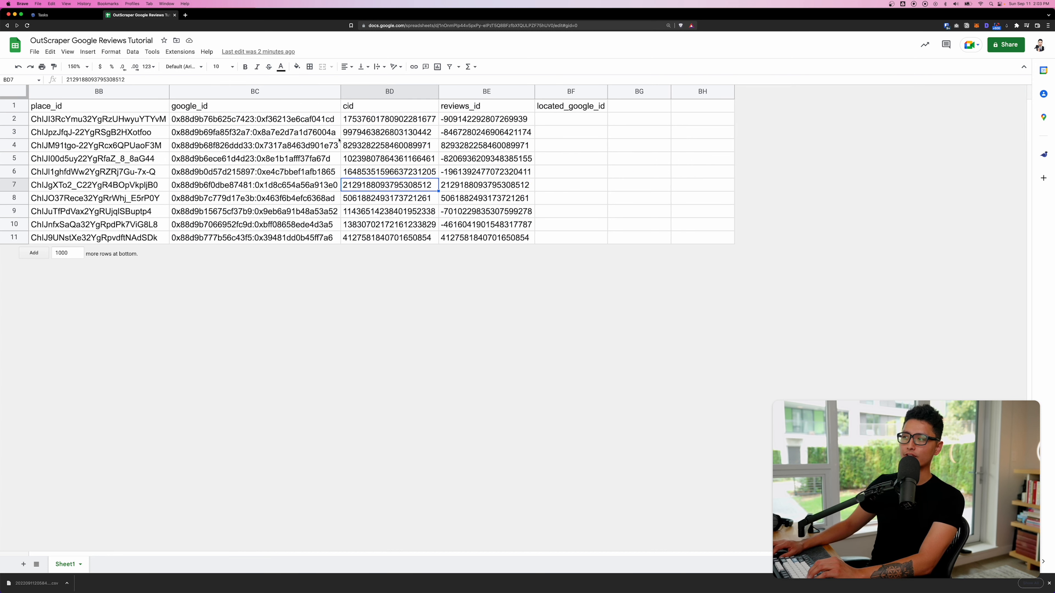
left_click(212, 95)
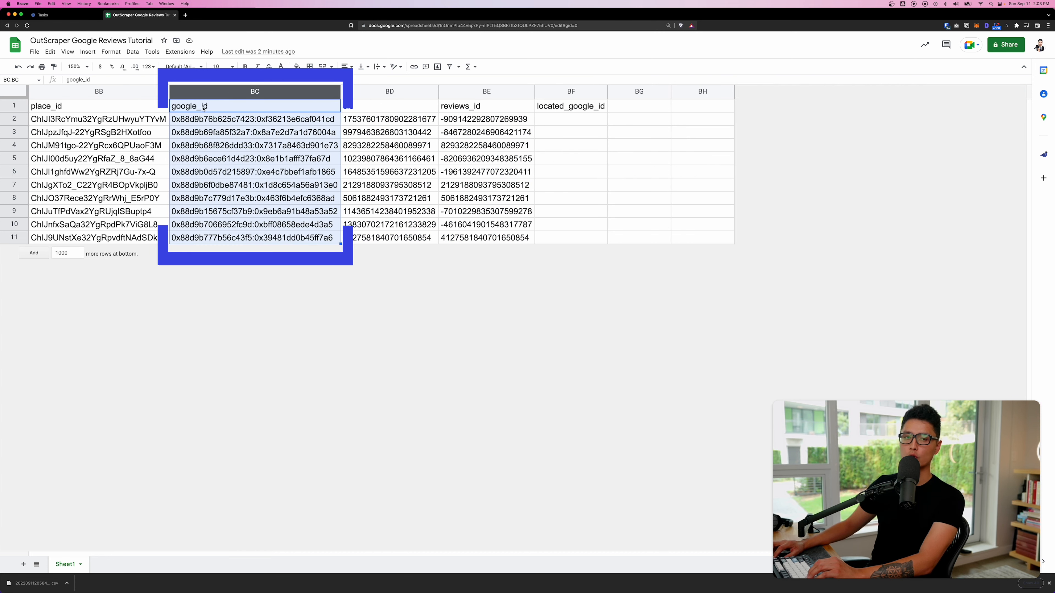
left_click(204, 120)
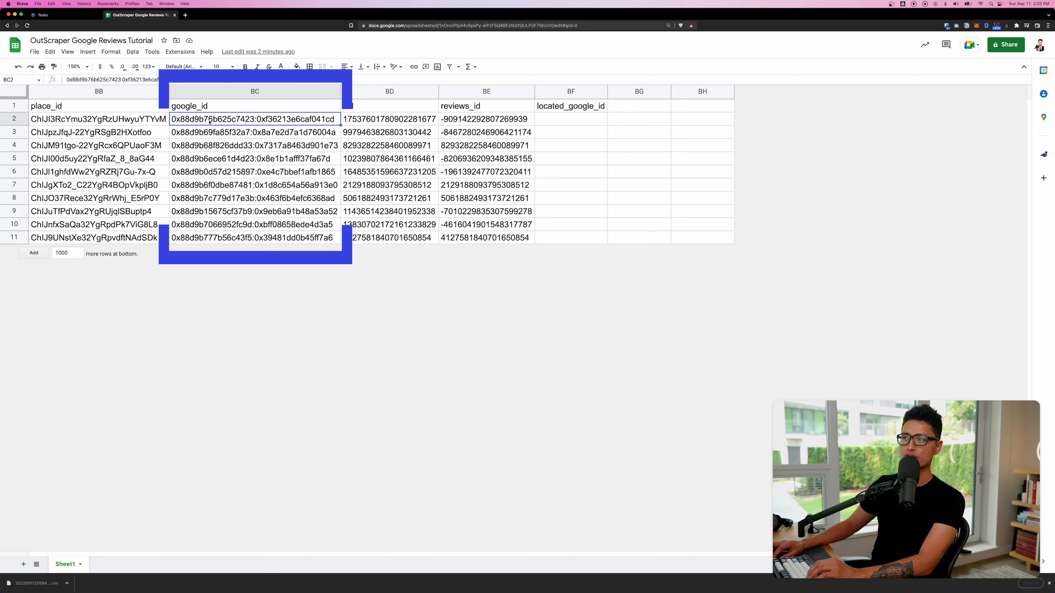
left_click(216, 240, "shift")
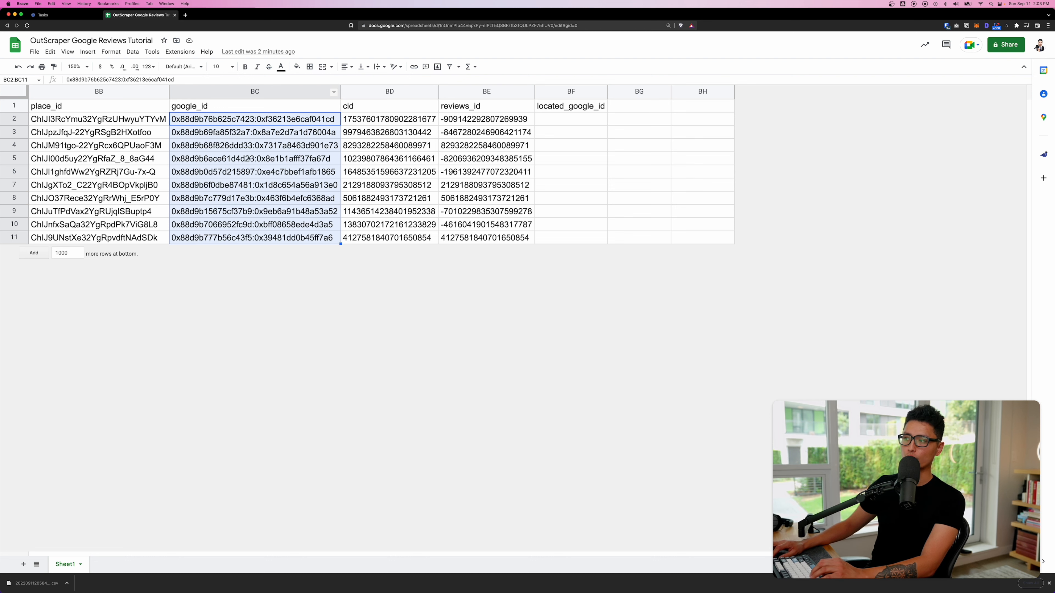
key("super+c")
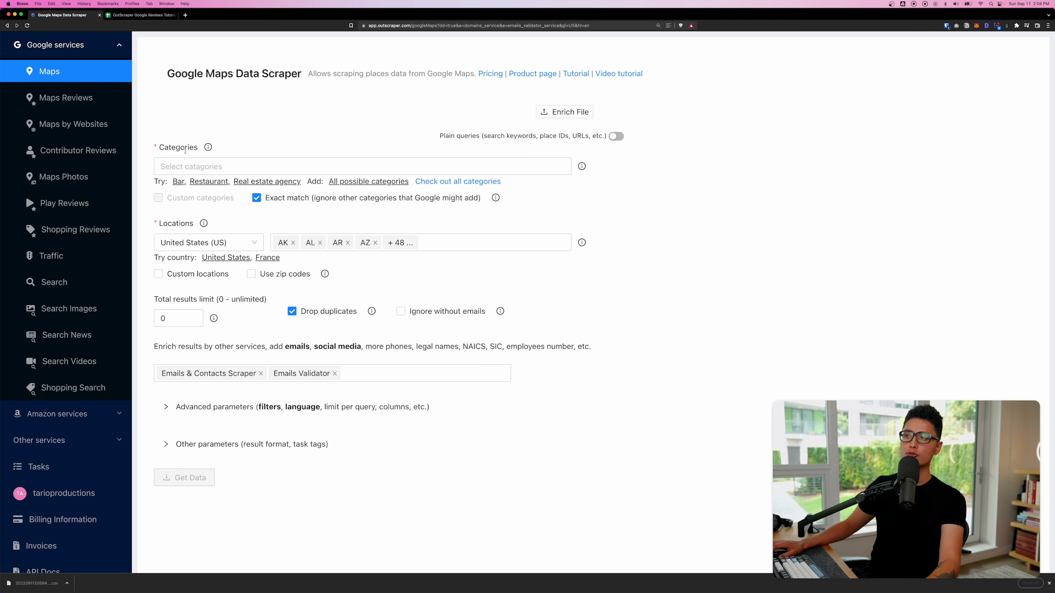
Step: Open the Maps Reviews scraper in Outscraper and paste the copied Google IDs as plain queries
left_click(61, 99)
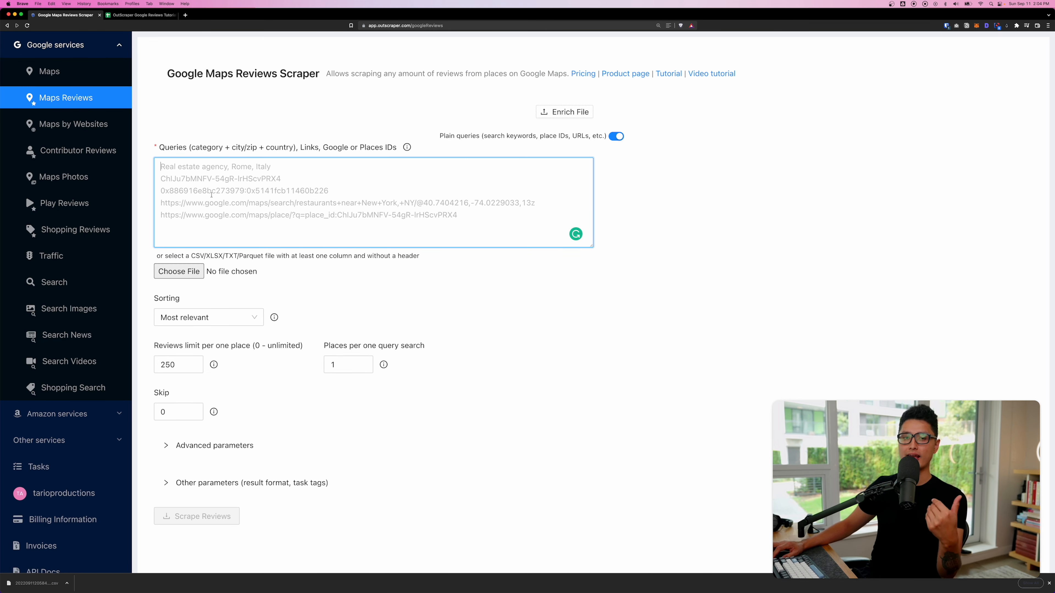
left_click(146, 17)
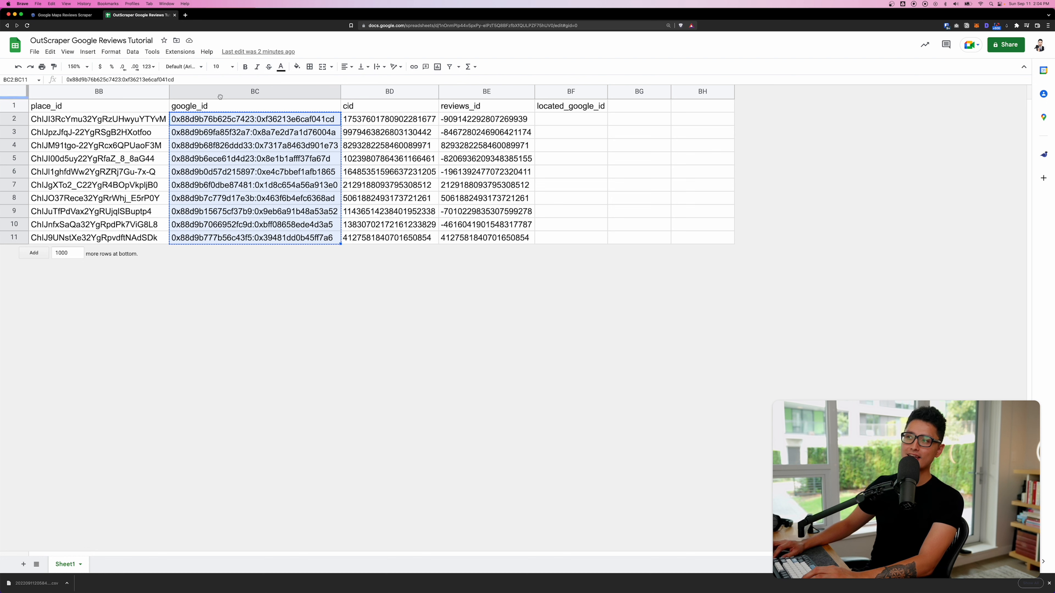
key("super+1")
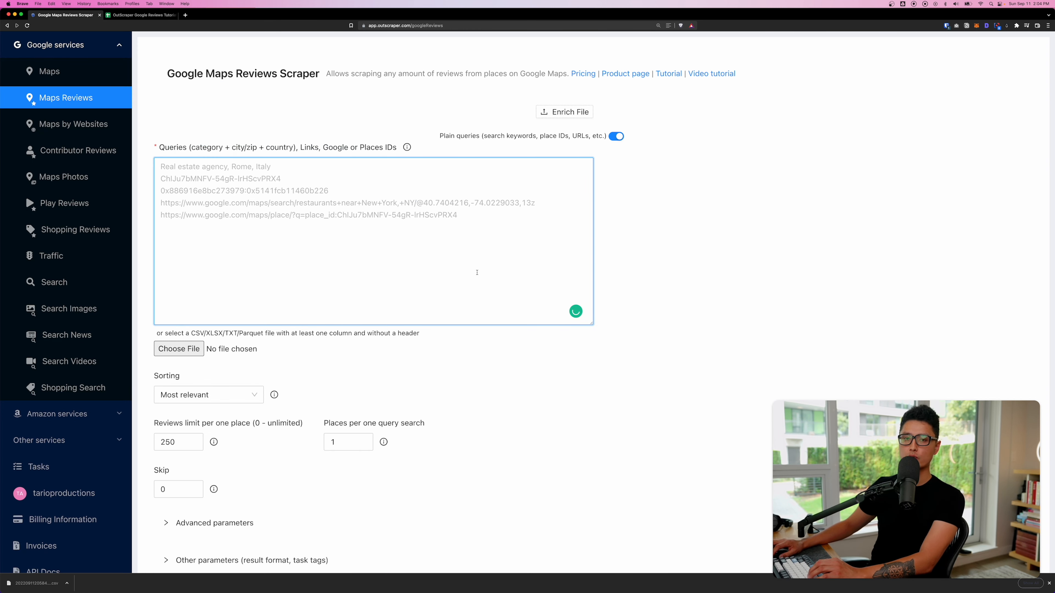
key("super+v")
left_click(625, 295)
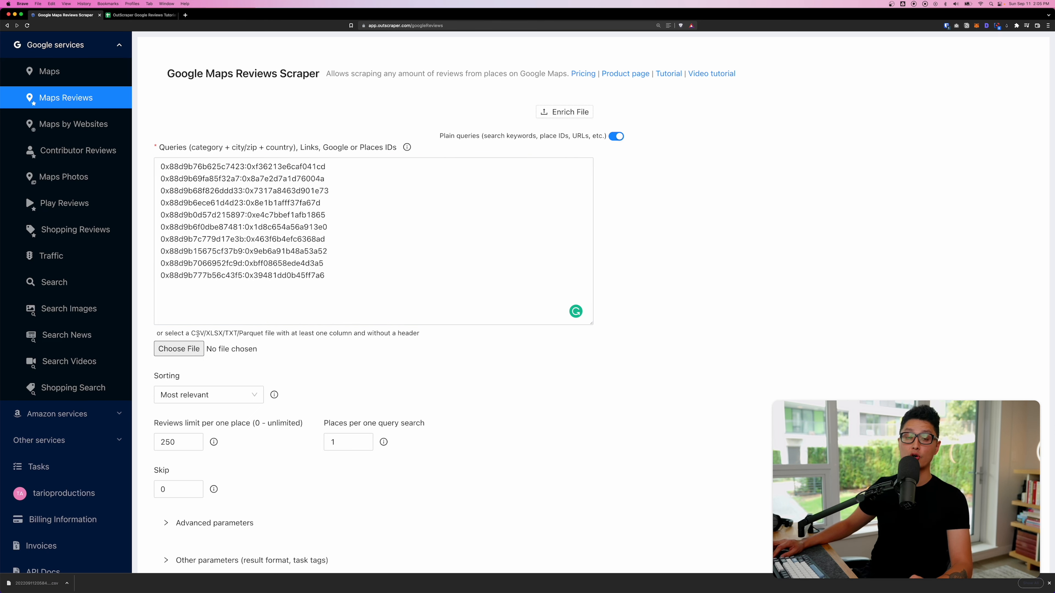
Step: Set the review sorting to Newest
scroll(198, 334, "down", 3)
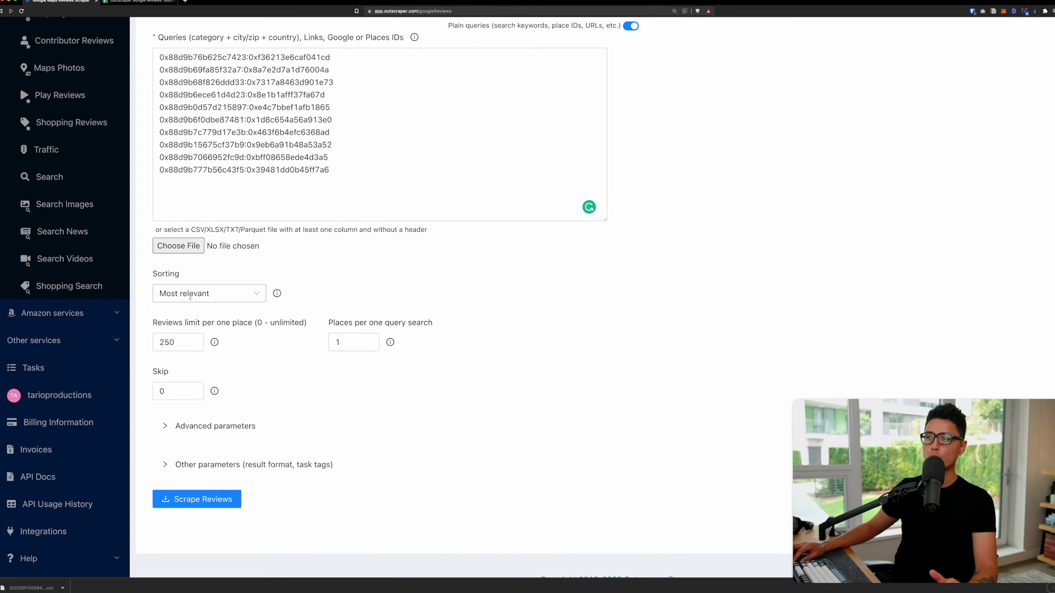
left_click(190, 303)
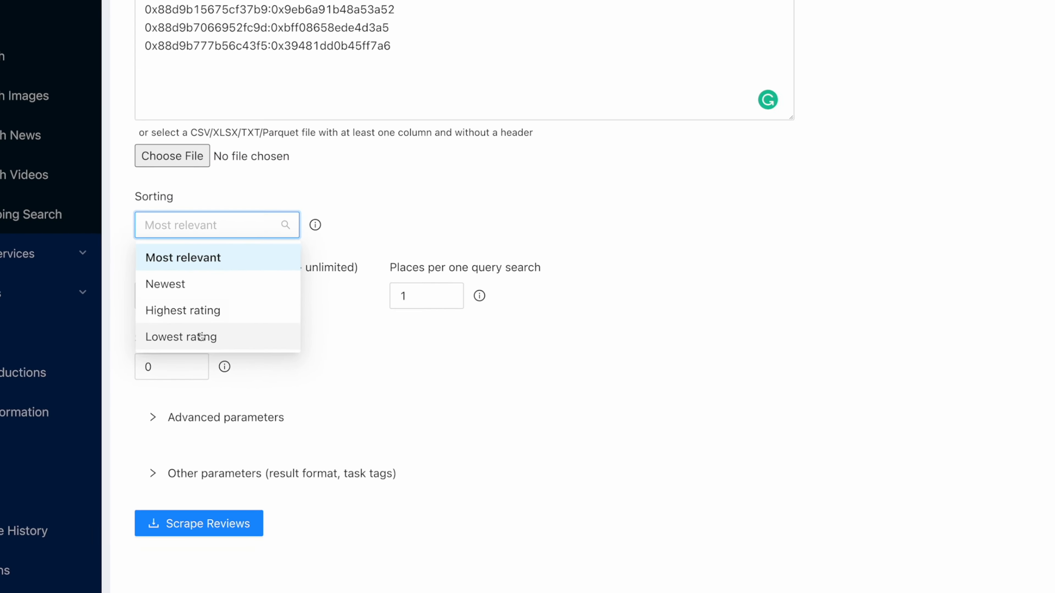
left_click(170, 240)
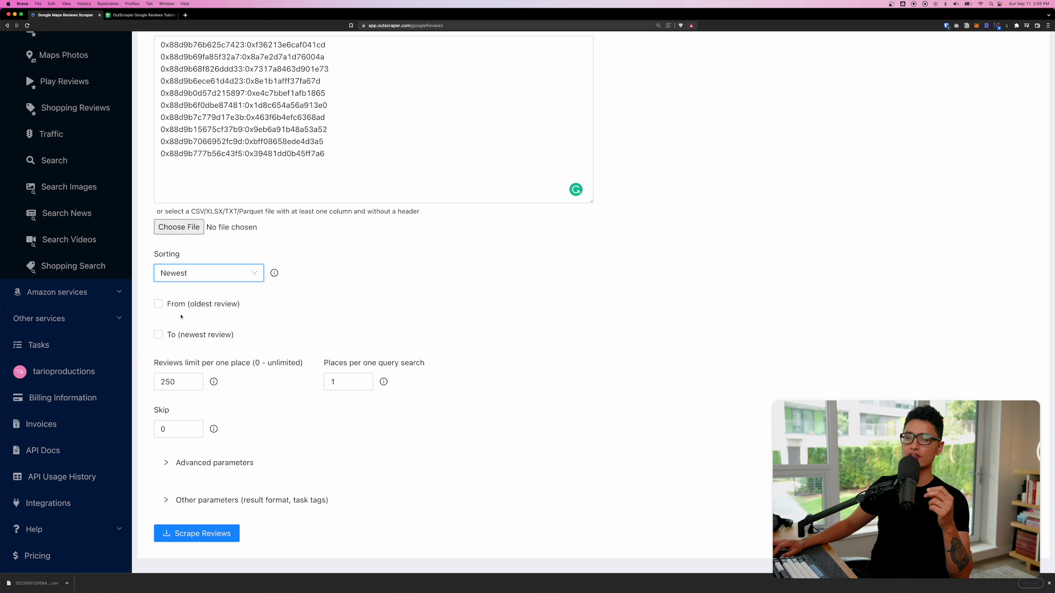
left_click(171, 306)
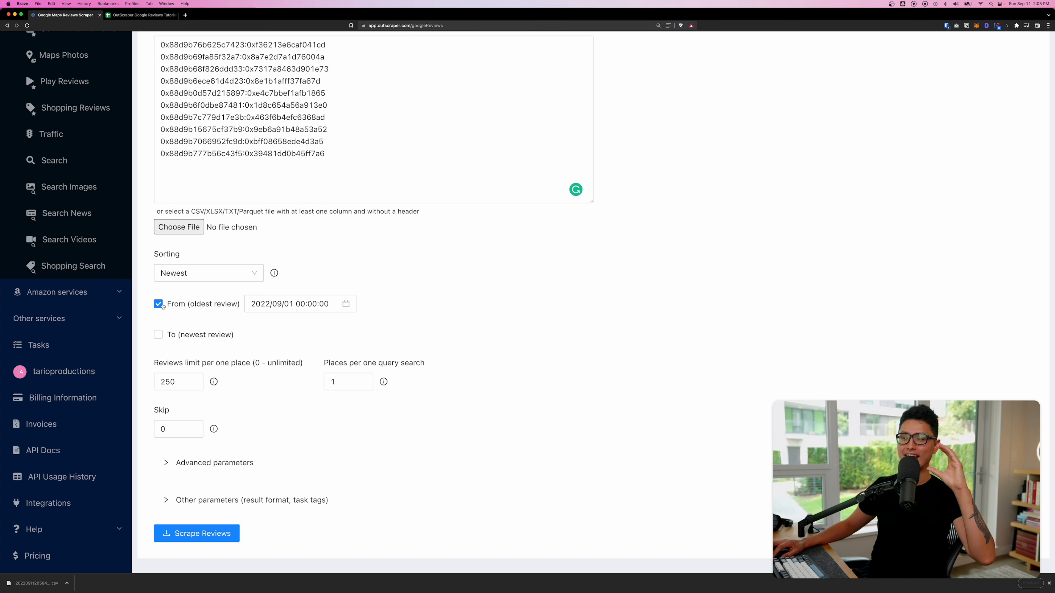
left_click(158, 334)
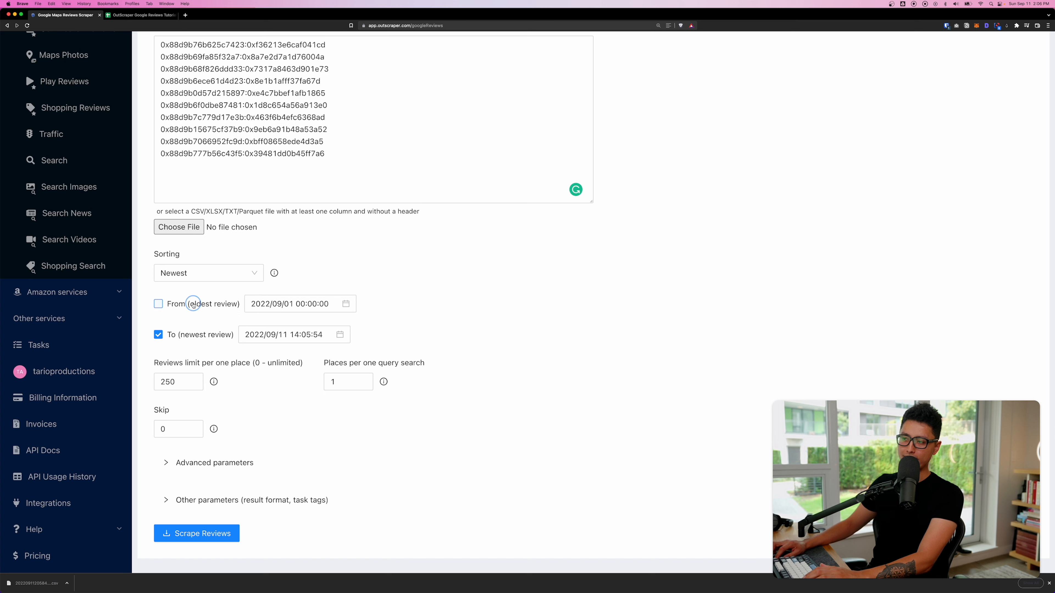
left_click(164, 304)
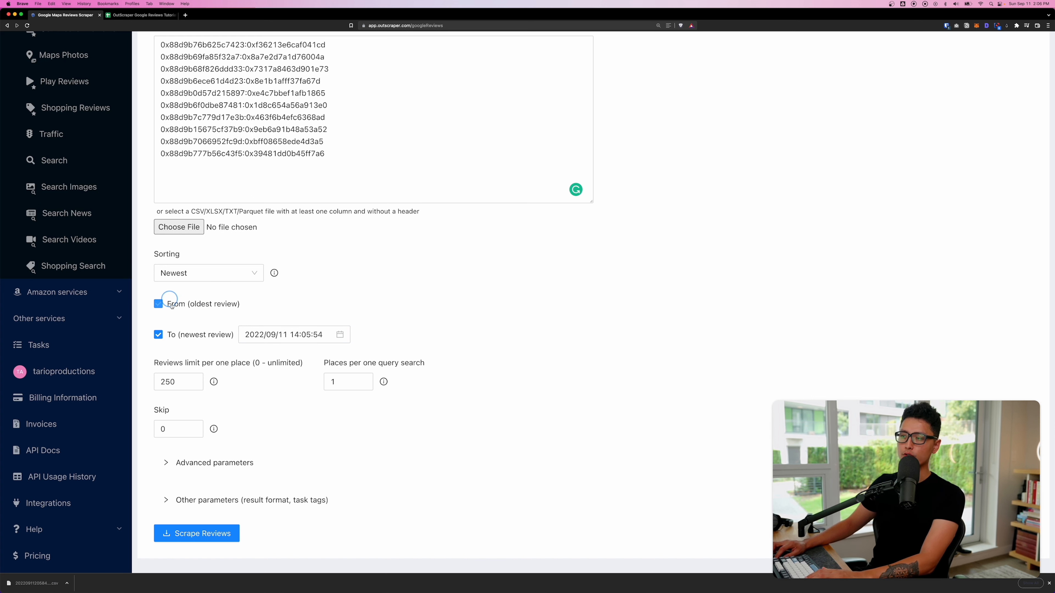
left_click(168, 334)
Step: Set the reviews limit per one place to 5
scroll(168, 335, "down", 1)
left_click_drag(152, 333, 237, 337)
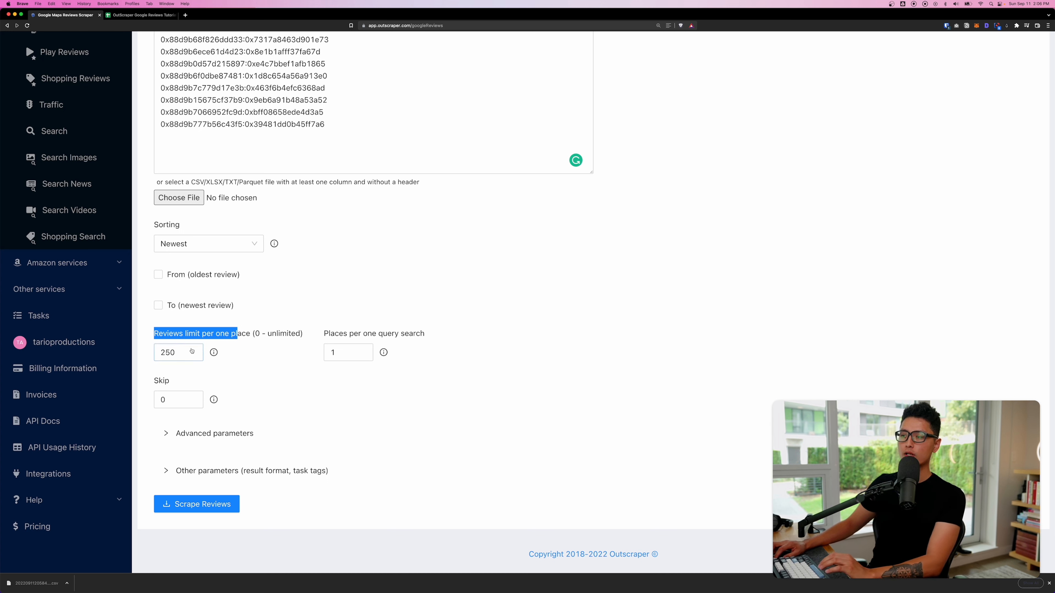
key("Tab")
type("50")
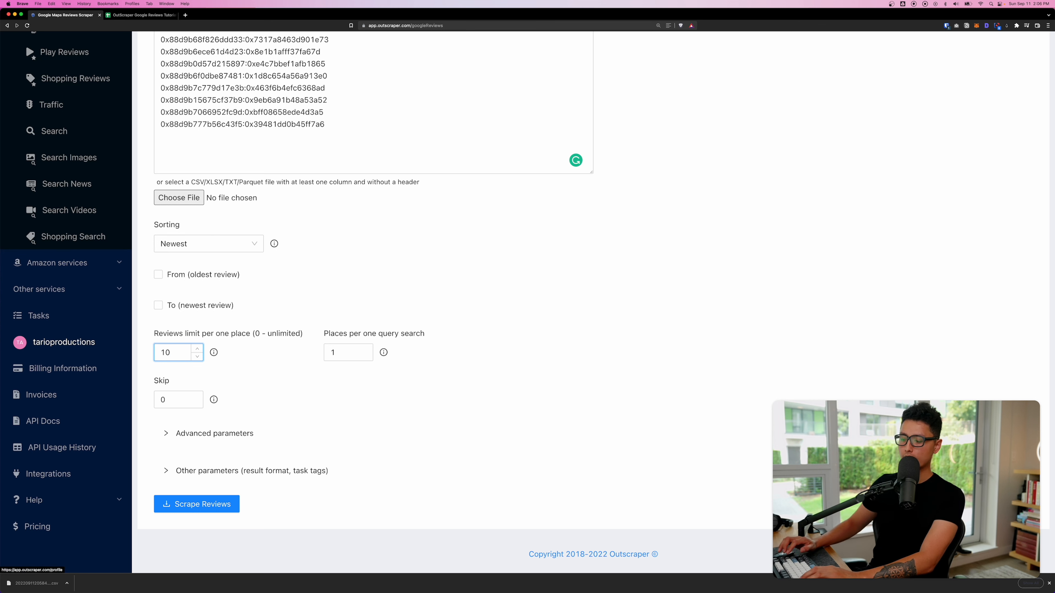
key("BackSpace")
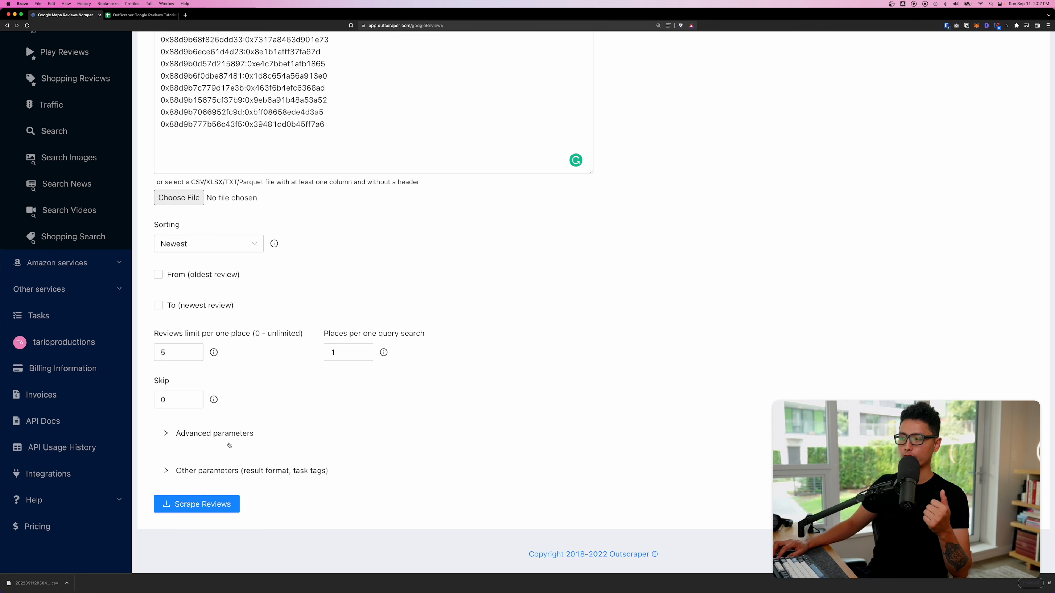
Step: Check the advanced parameters, and set the result extension to CSV in the other parameters
left_click(166, 434)
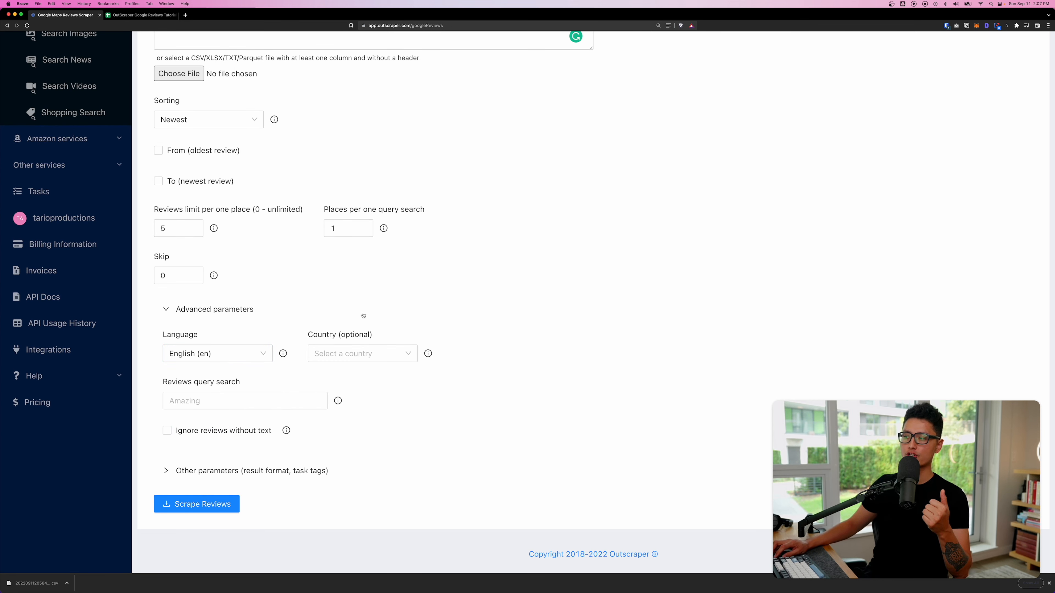
left_click(210, 309)
left_click(191, 474)
scroll(191, 457, "down", 3)
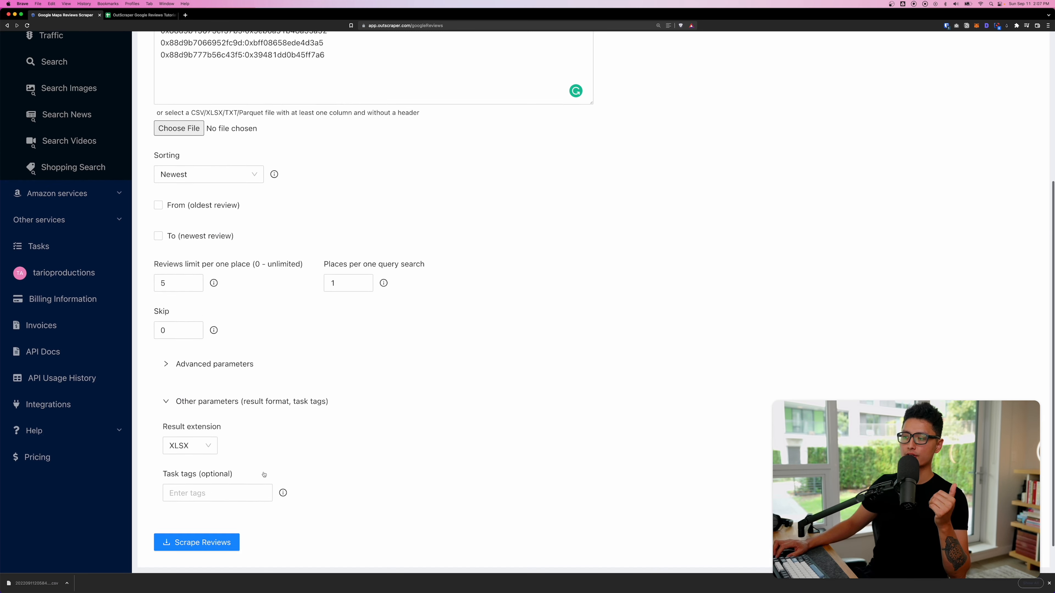
left_click(193, 409)
left_click(191, 446)
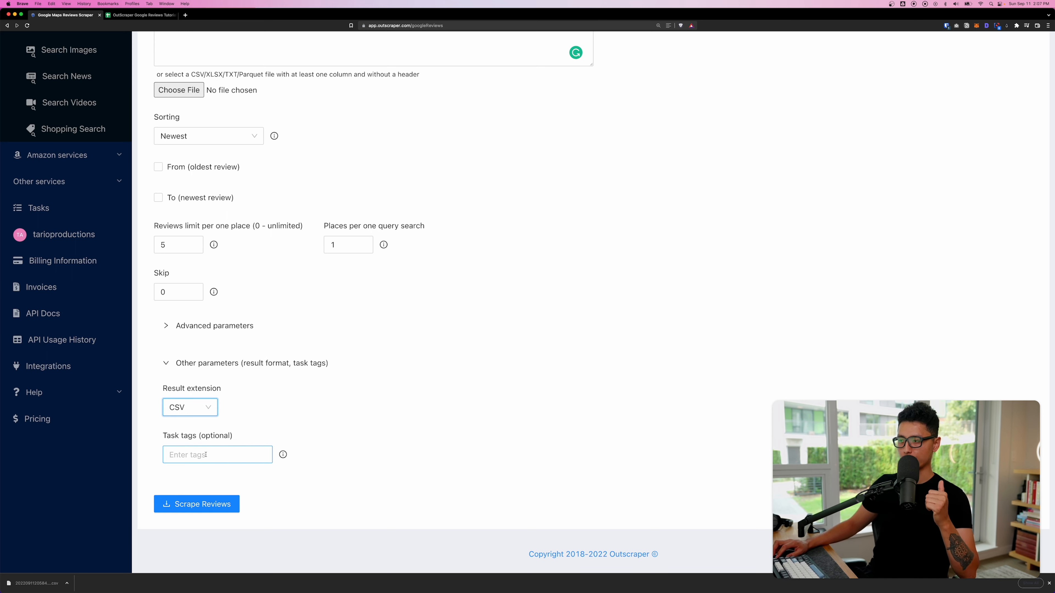
Step: Look over the available result extensions and the optional task tags of the scraping task
left_click(191, 413)
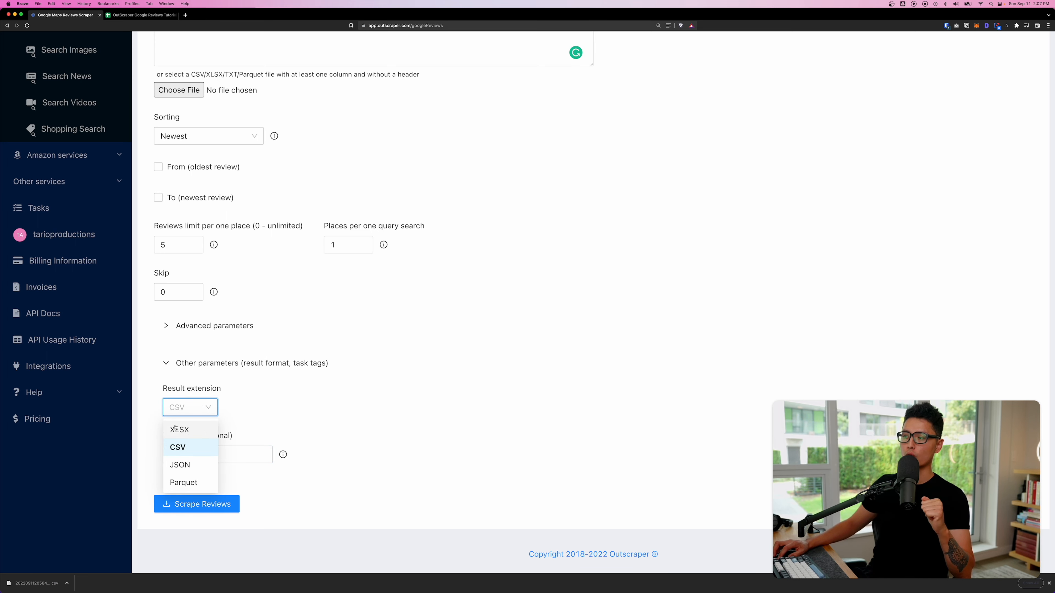
left_click(318, 428)
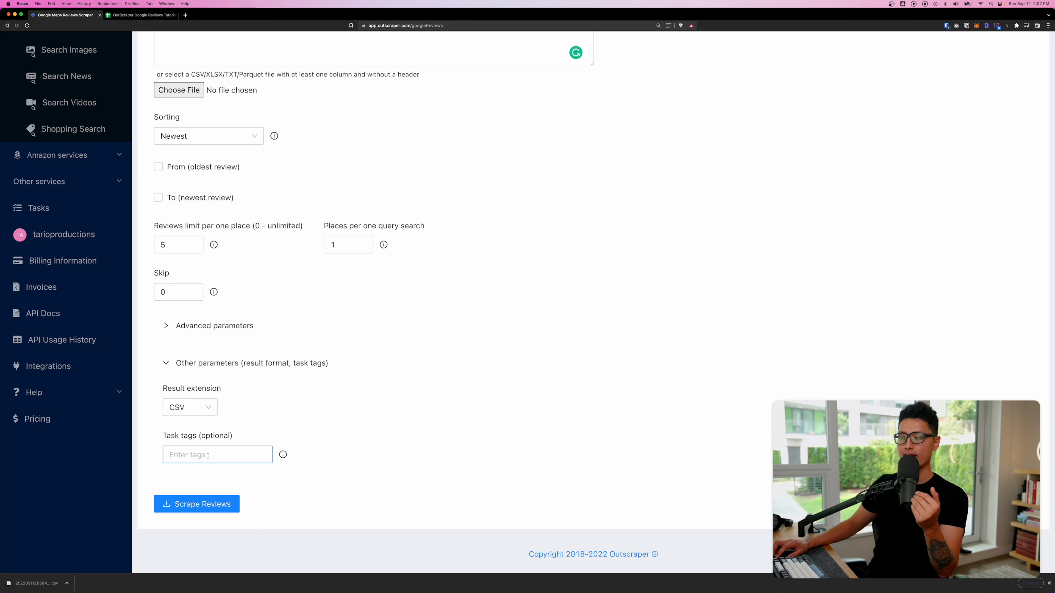
left_click(208, 456)
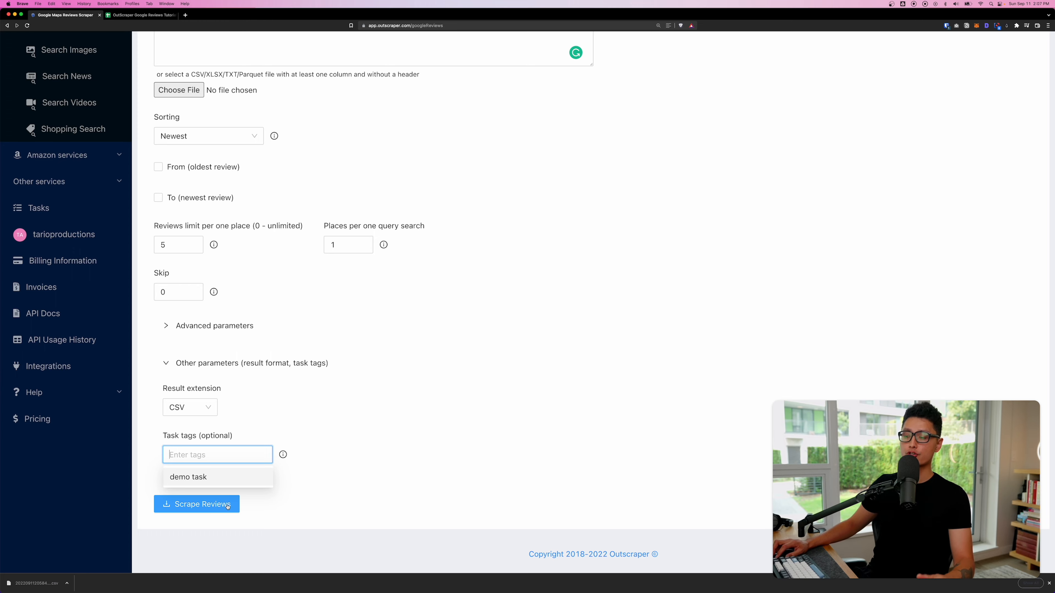
left_click(466, 462)
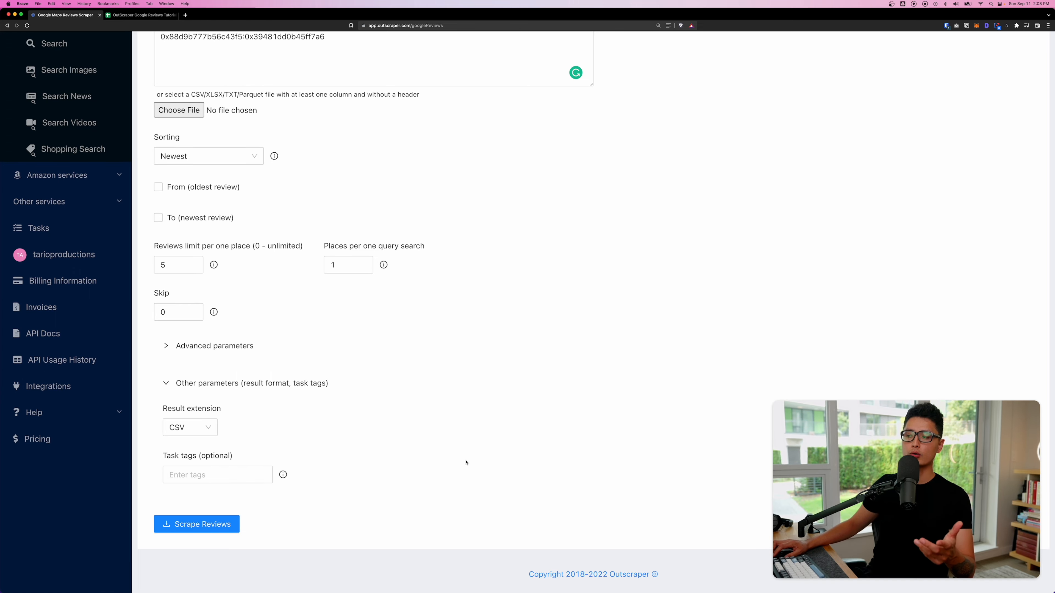
Step: Start scraping the reviews, check the usage estimate, and confirm the task
left_click(201, 524)
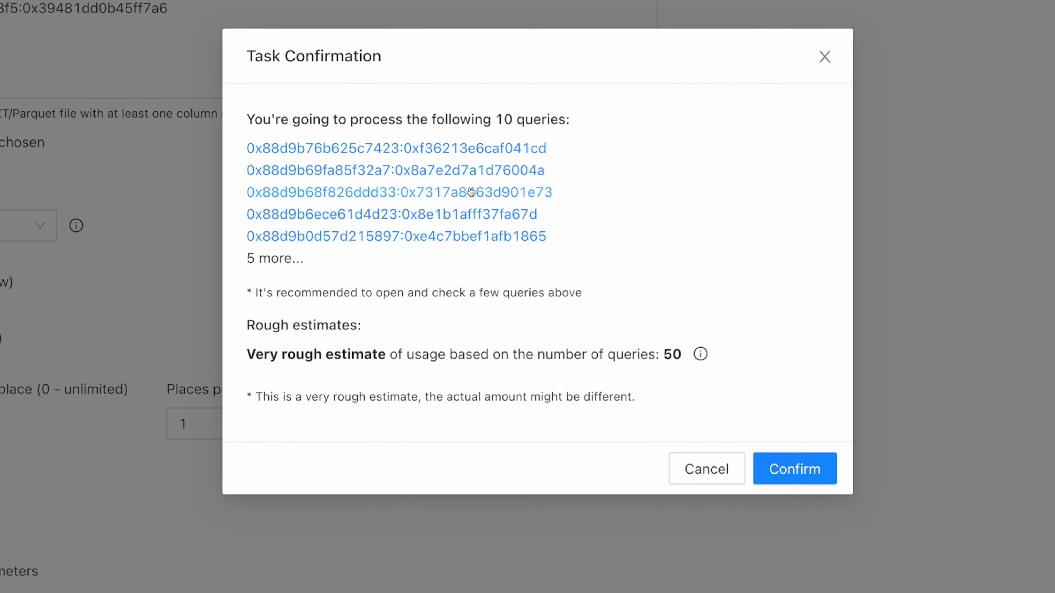
double_click(687, 381)
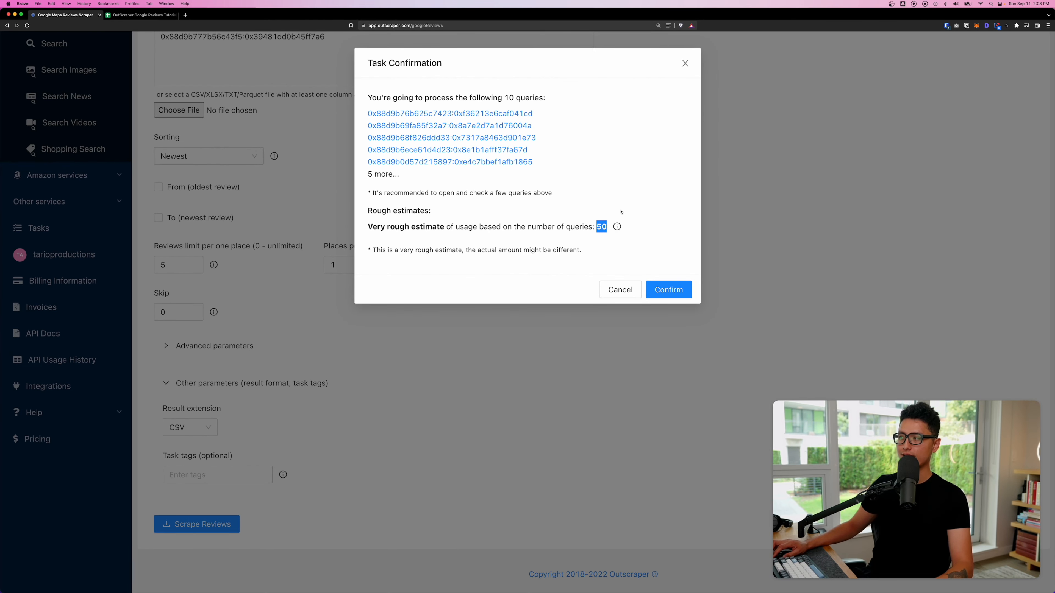
left_click(601, 227)
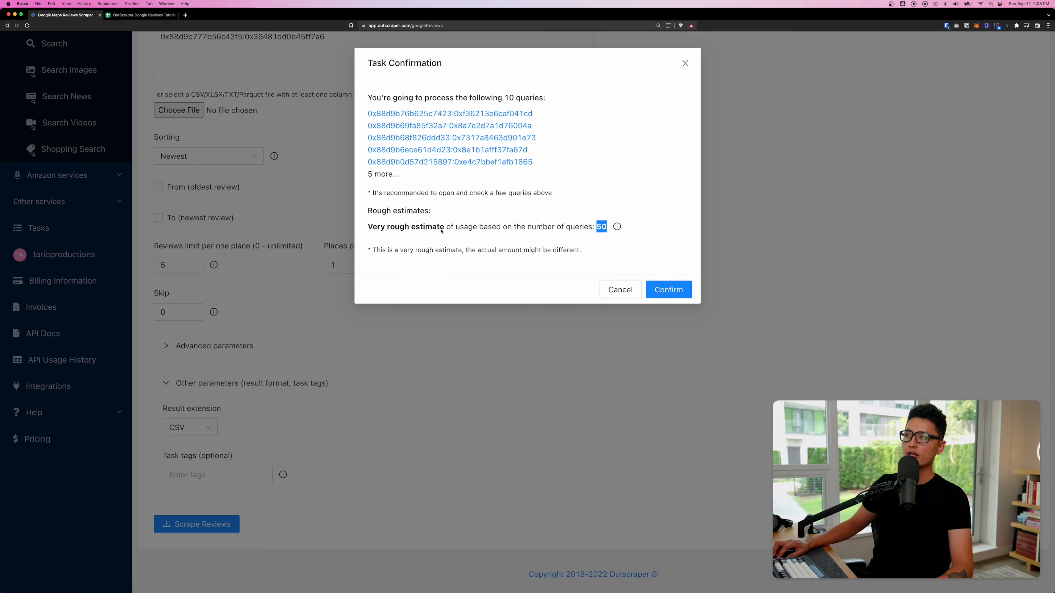
left_click(669, 290)
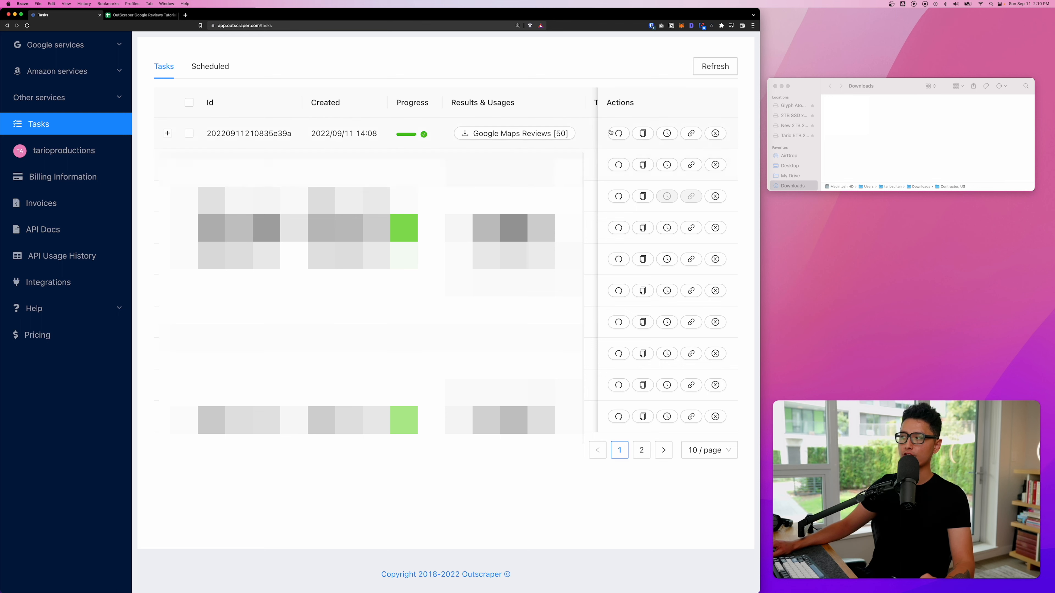
Step: Download the Google Maps Reviews results and upload the CSV for import into the Reviews sheet in Google Sheets
left_click(515, 133)
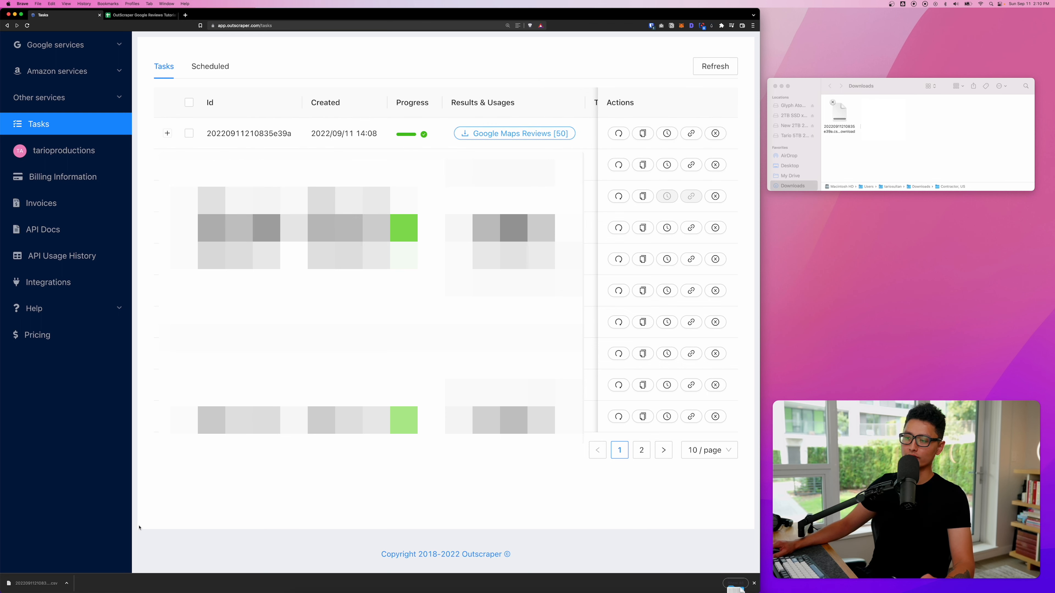
left_click(134, 16)
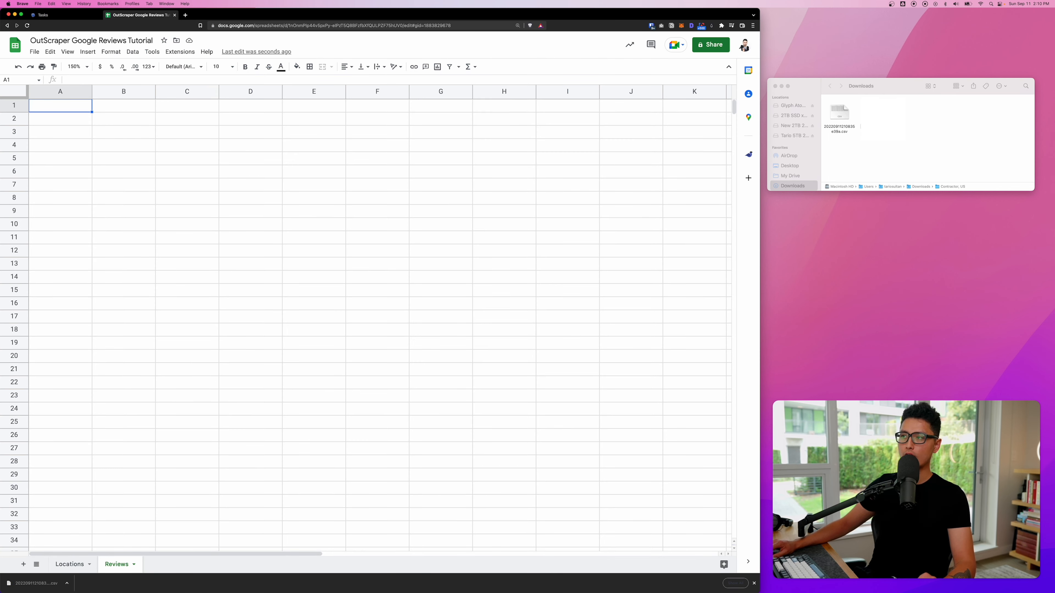
left_click(34, 52)
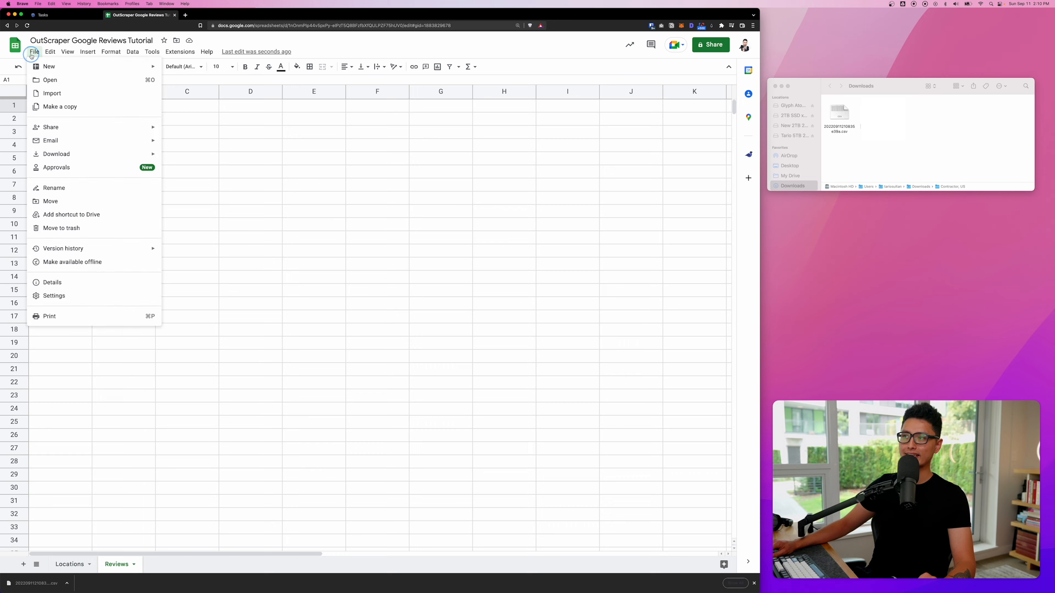
left_click(54, 94)
left_click_drag(839, 112, 411, 251)
Step: Import the uploaded CSV data with the import location set to Replace current sheet
left_click(315, 308)
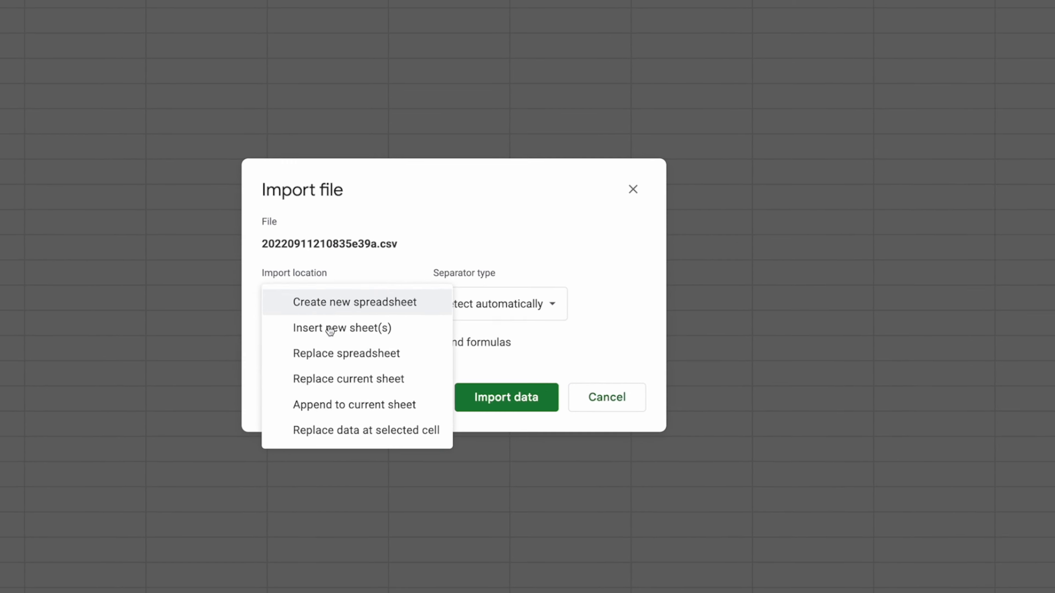
left_click(306, 387)
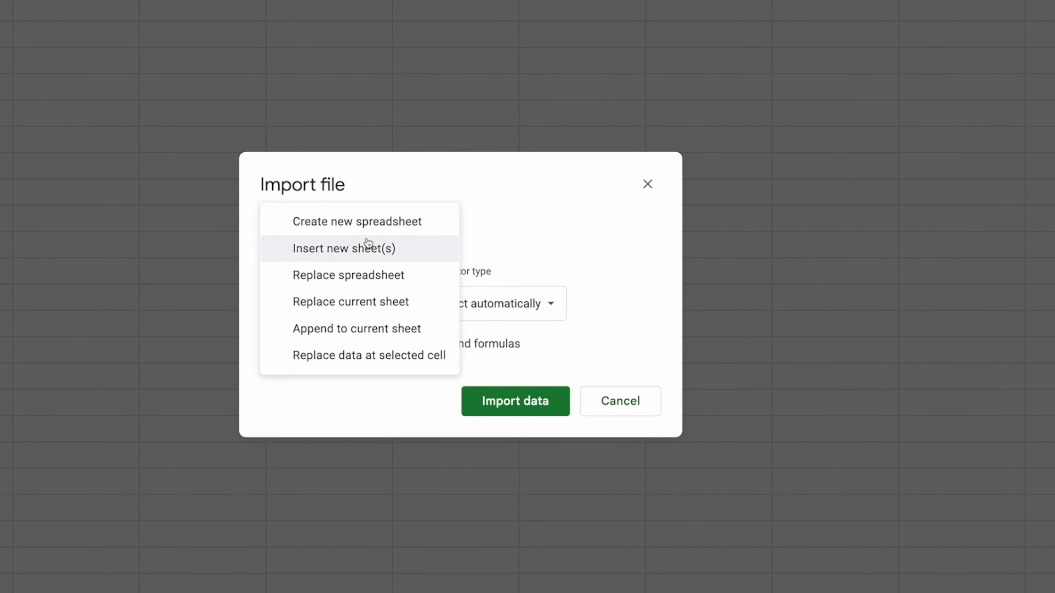
left_click(550, 250)
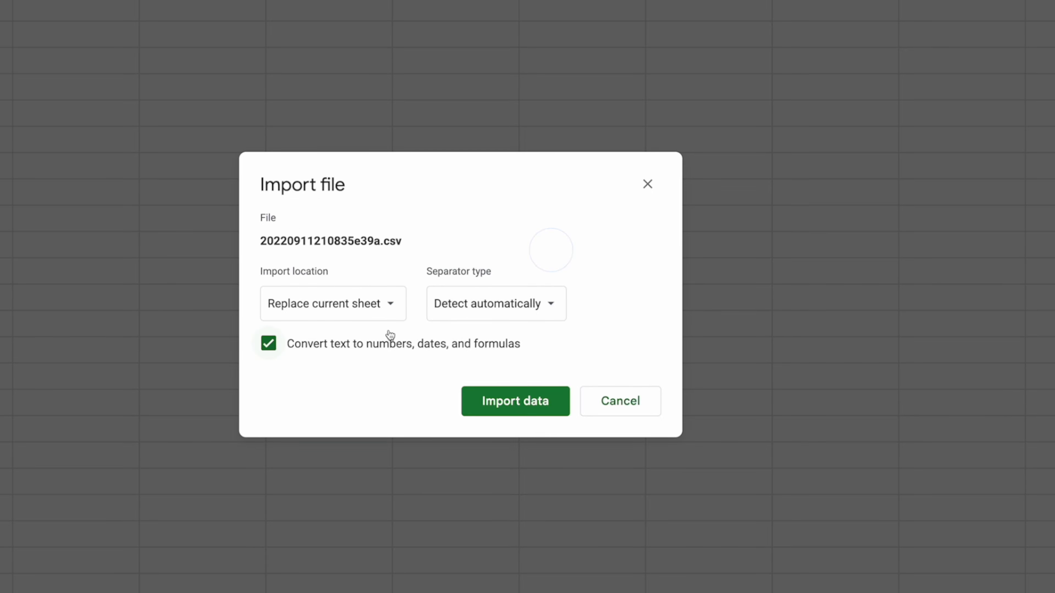
left_click(507, 406)
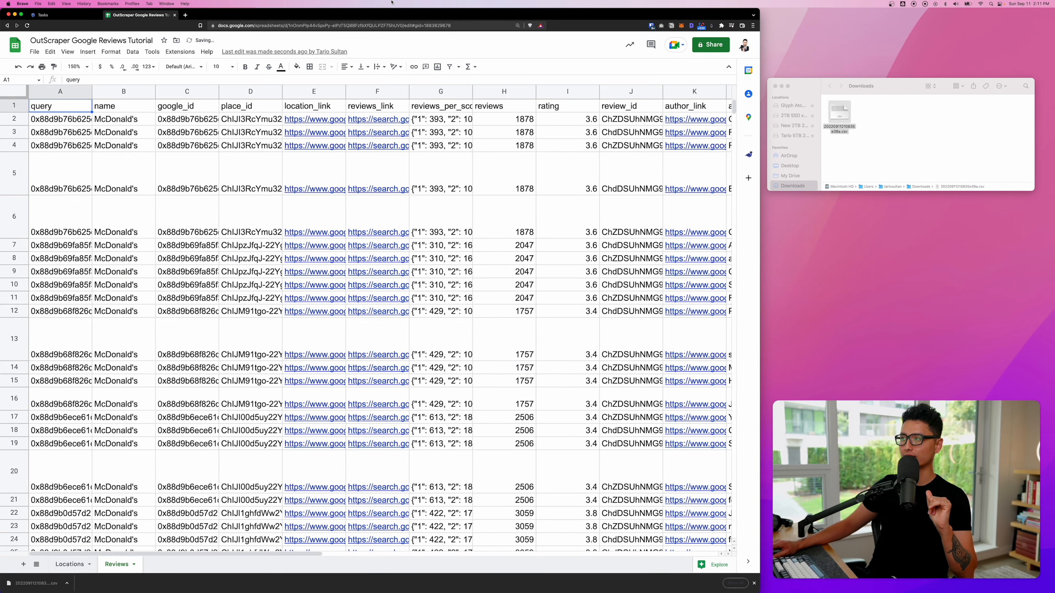
Step: Enlarge the browser window and examine the author title, author ID, author image and review text columns
double_click(373, 12)
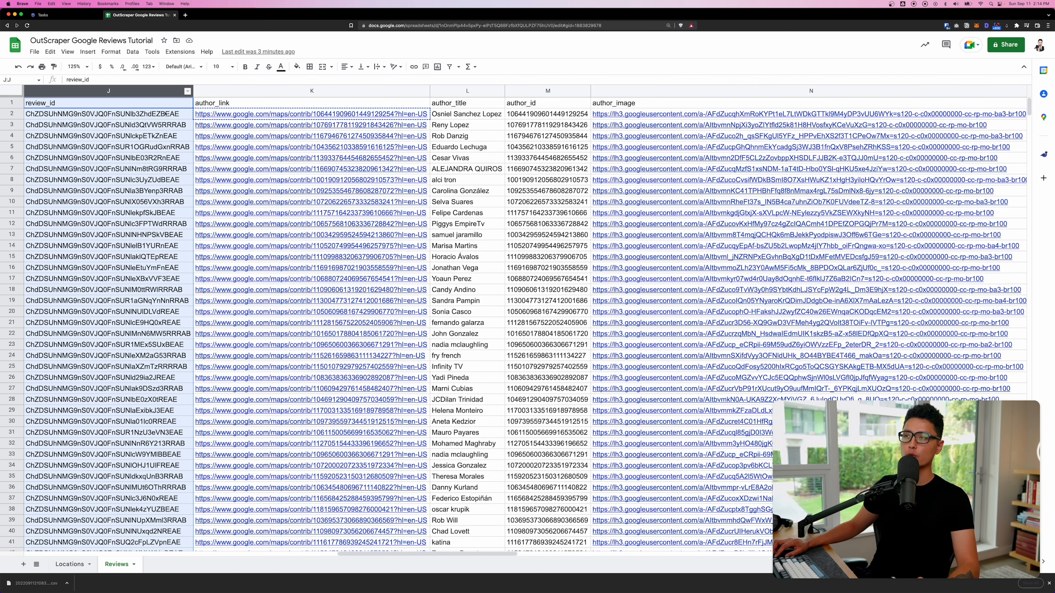
left_click(243, 91)
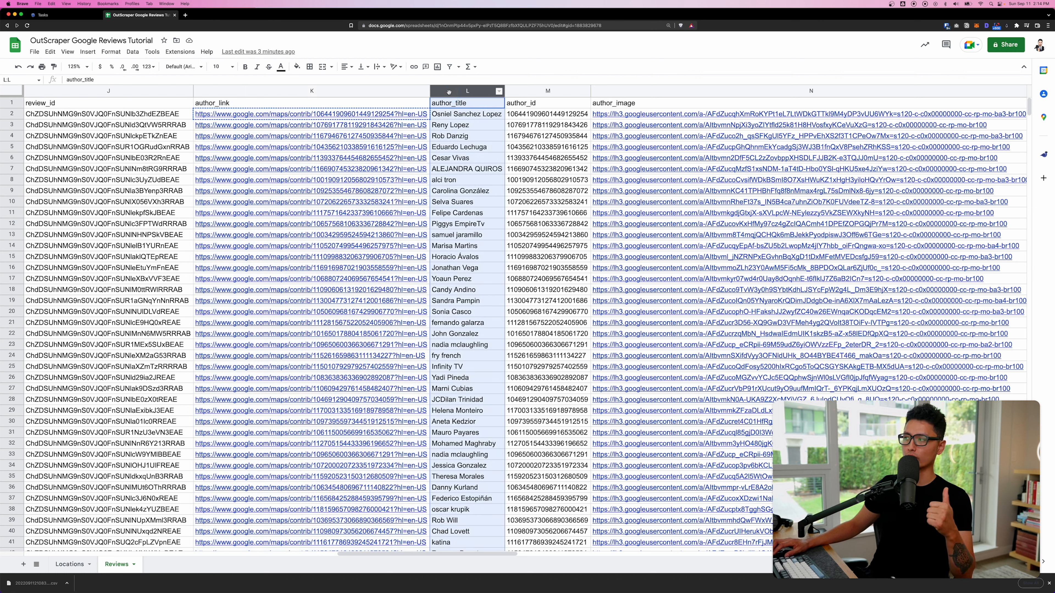
left_click(548, 91)
scroll(459, 114, "right", 10)
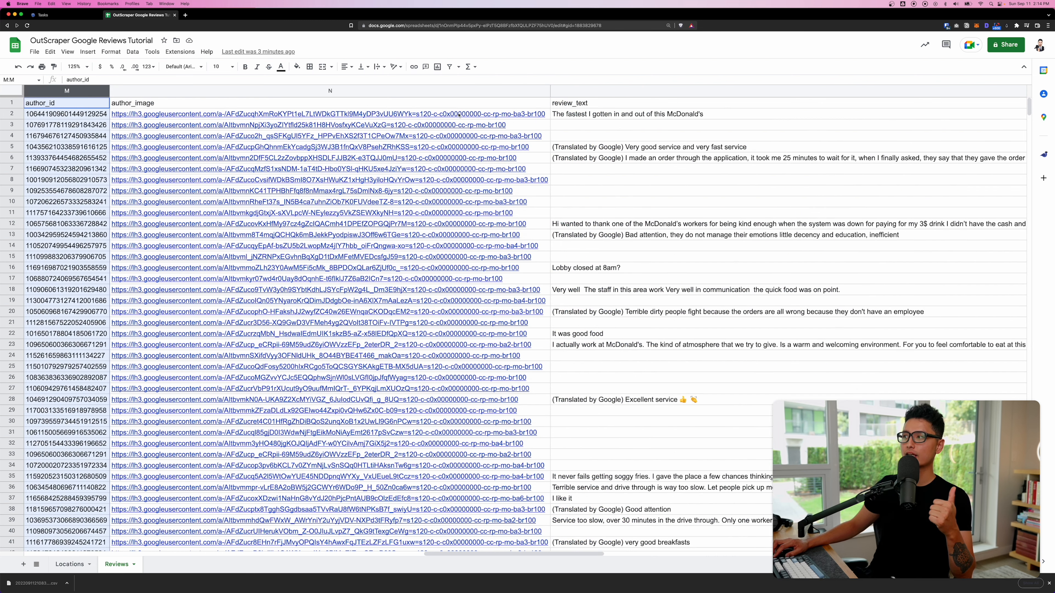
left_click(370, 95)
scroll(370, 96, "right", 5)
left_click(59, 90)
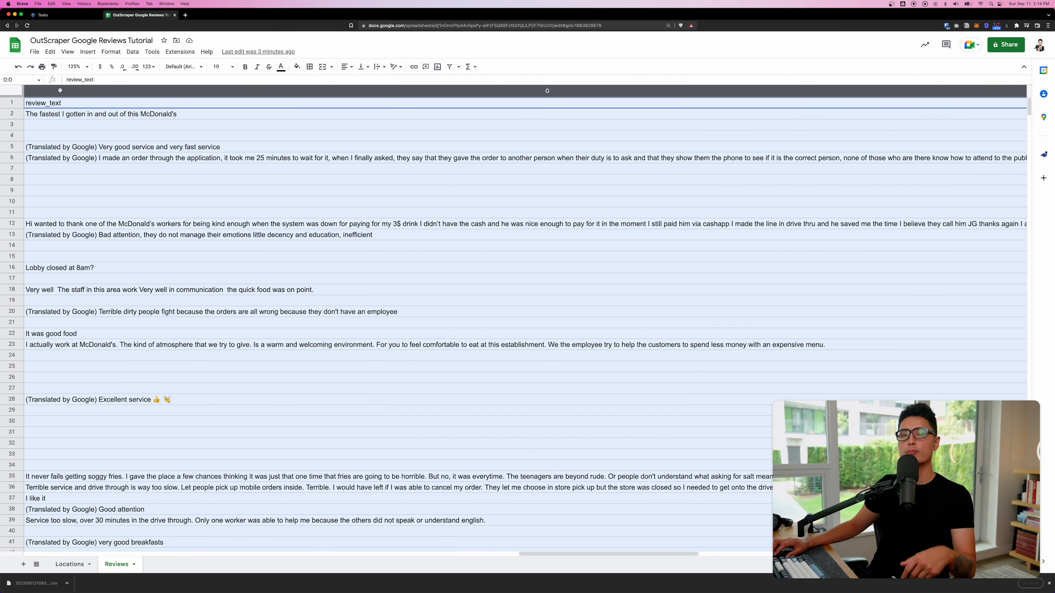
left_click(62, 128)
left_click(61, 130)
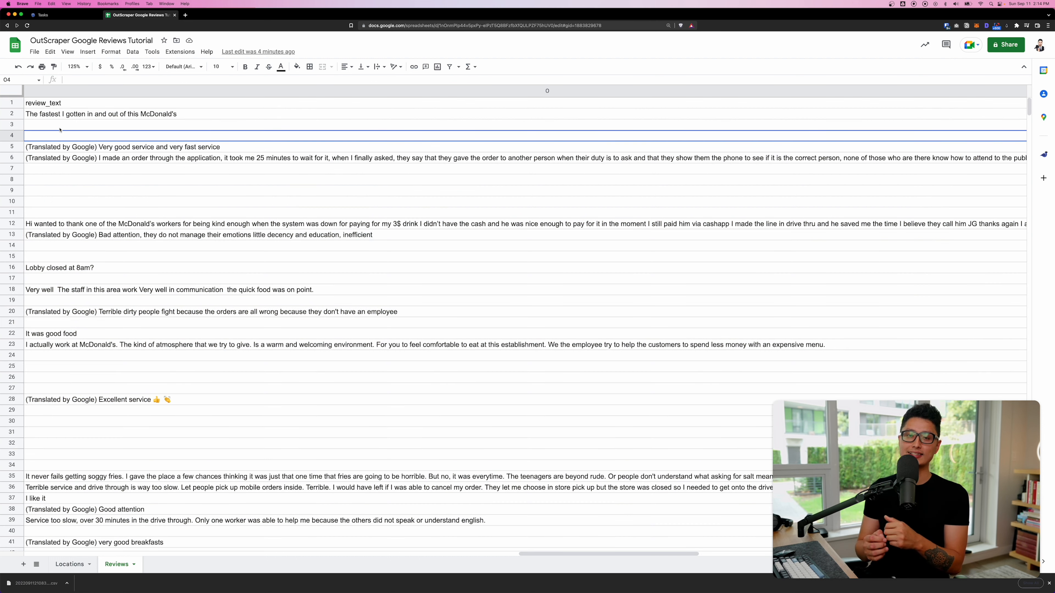
Step: Open the first review's link in a private window, and inspect the review rating and review timestamp columns
scroll(291, 119, "right", 5)
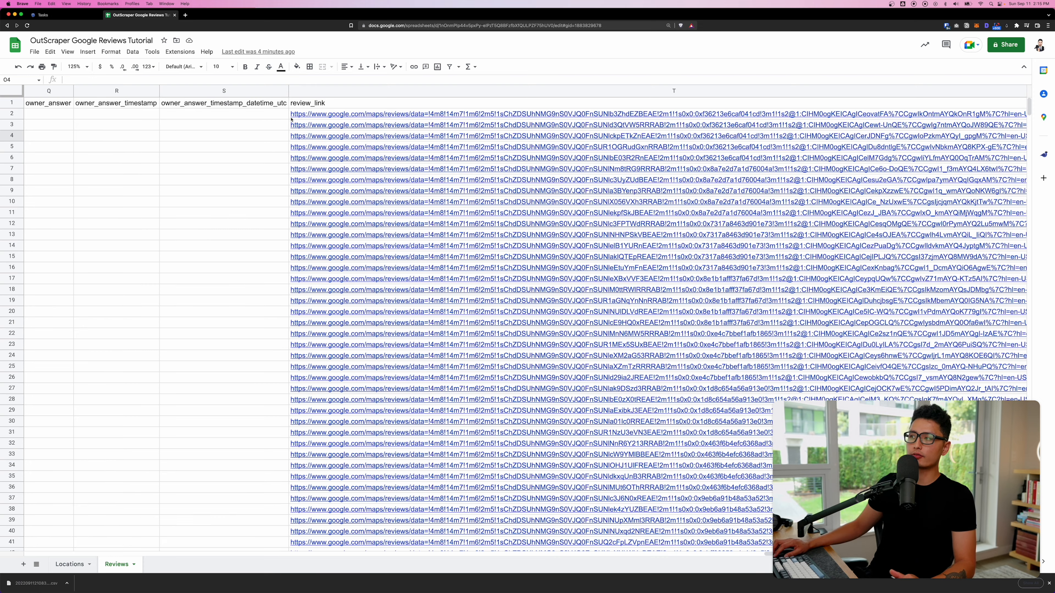
left_click(307, 95)
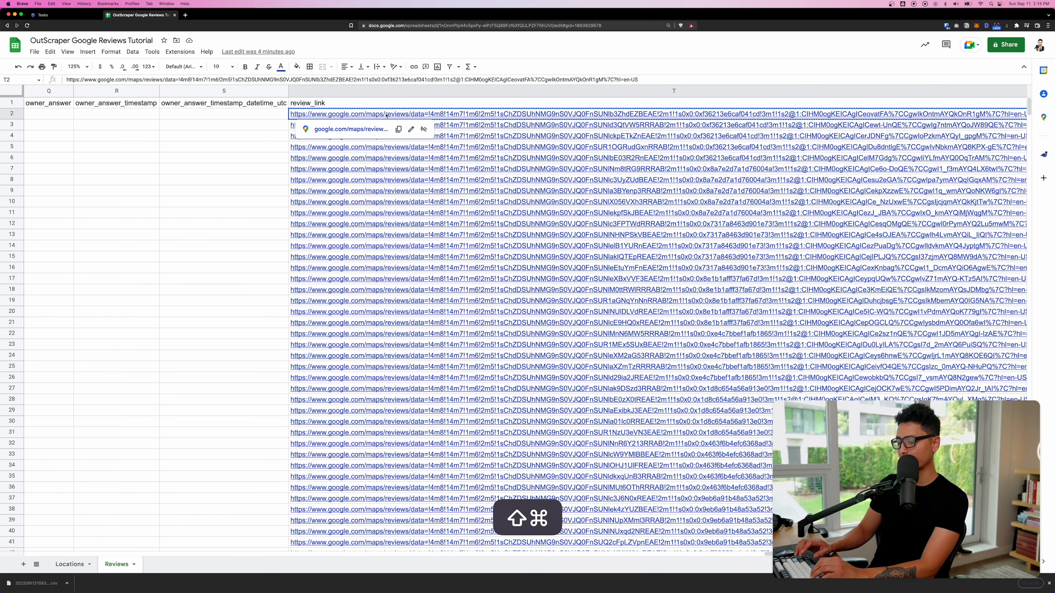
key("super+shift+n")
key("super+v")
key("Return")
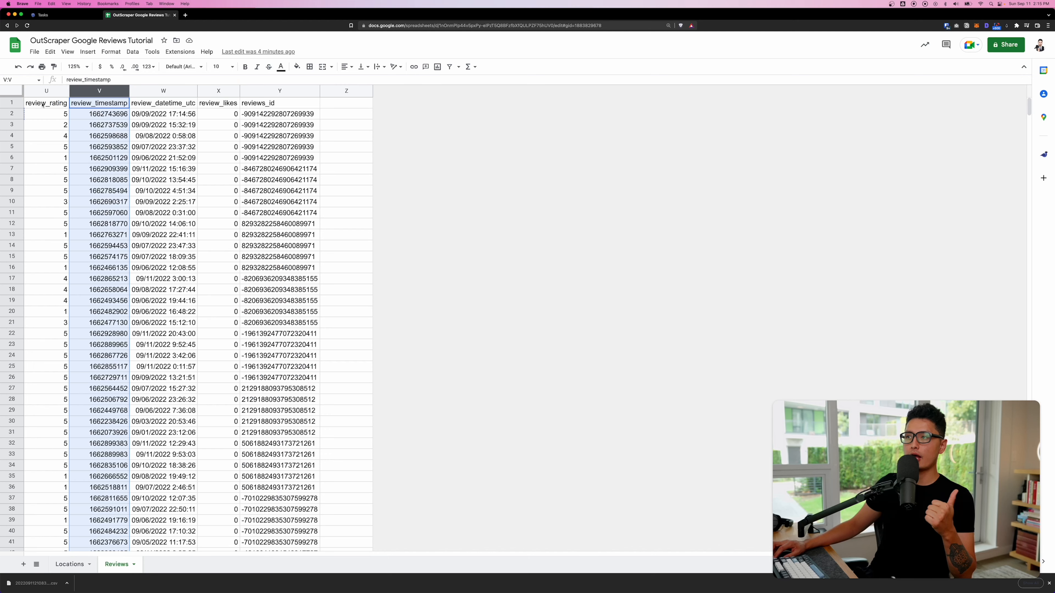
left_click(46, 90)
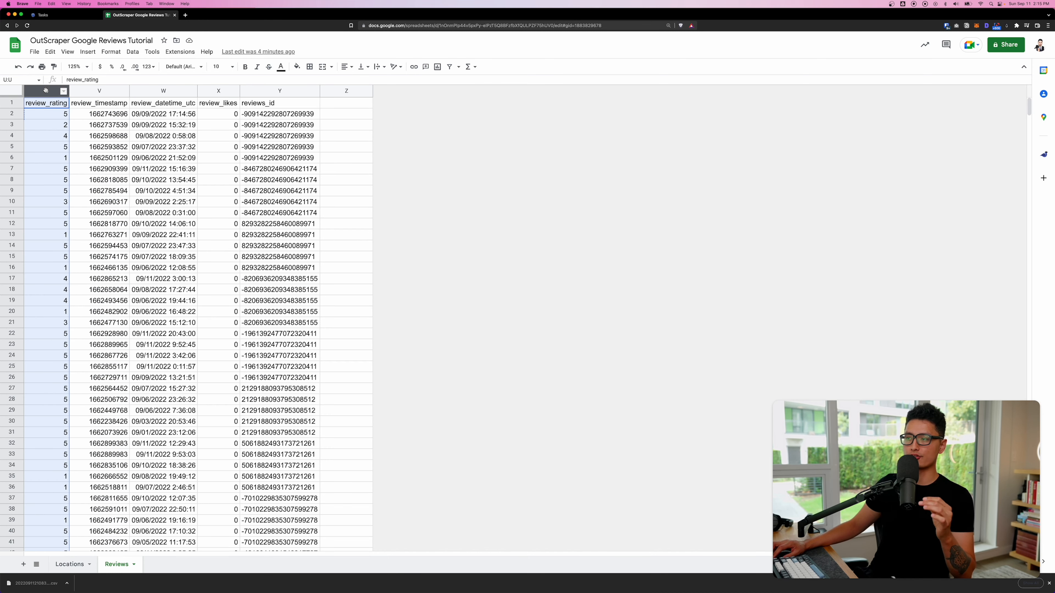
left_click(92, 92)
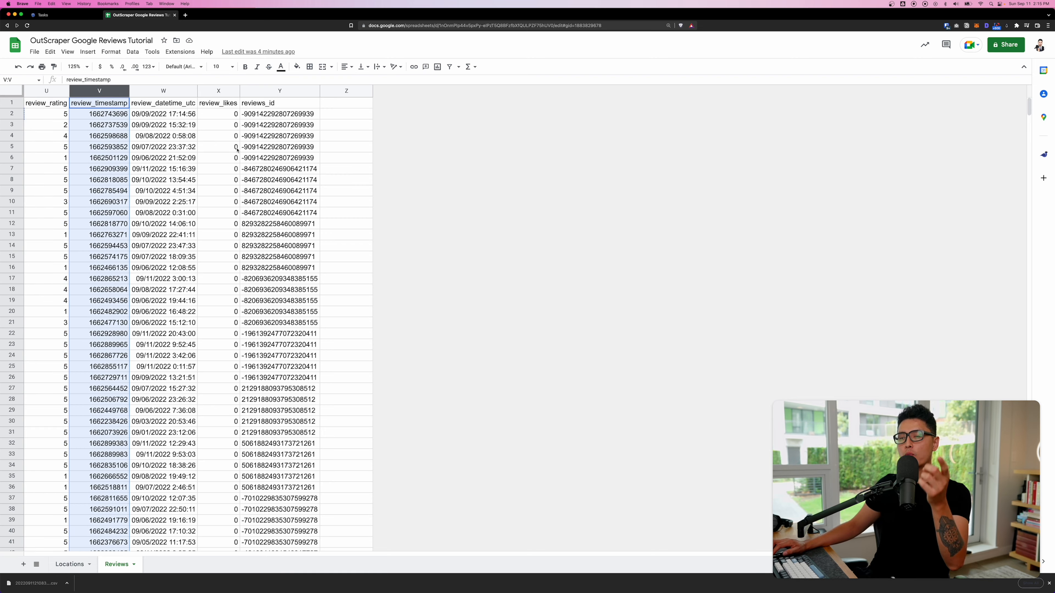
Step: Create a filter covering the entire Reviews sheet
scroll(237, 150, "left", 15)
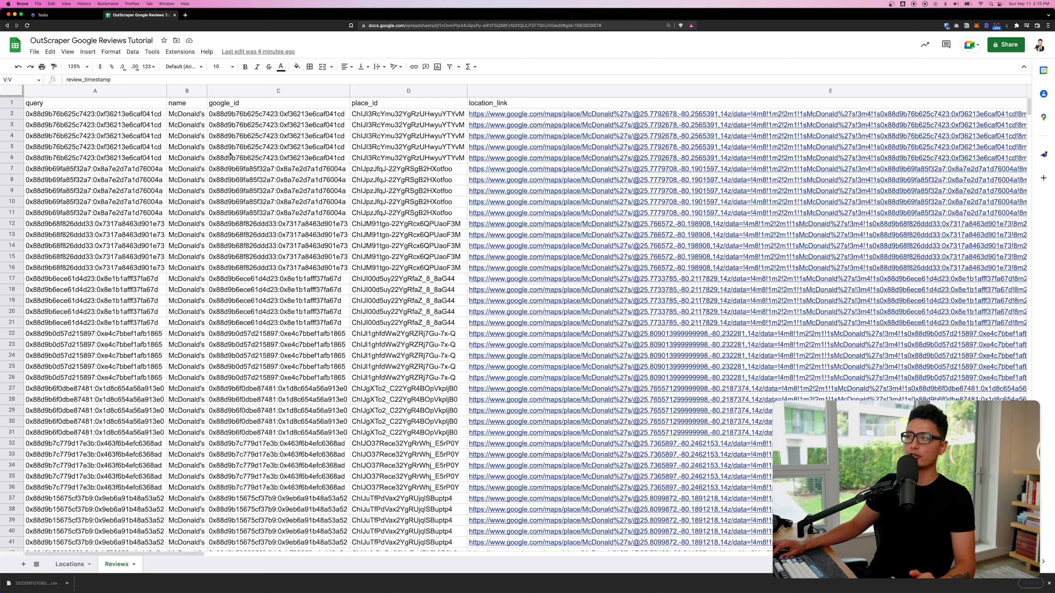
key("super+a")
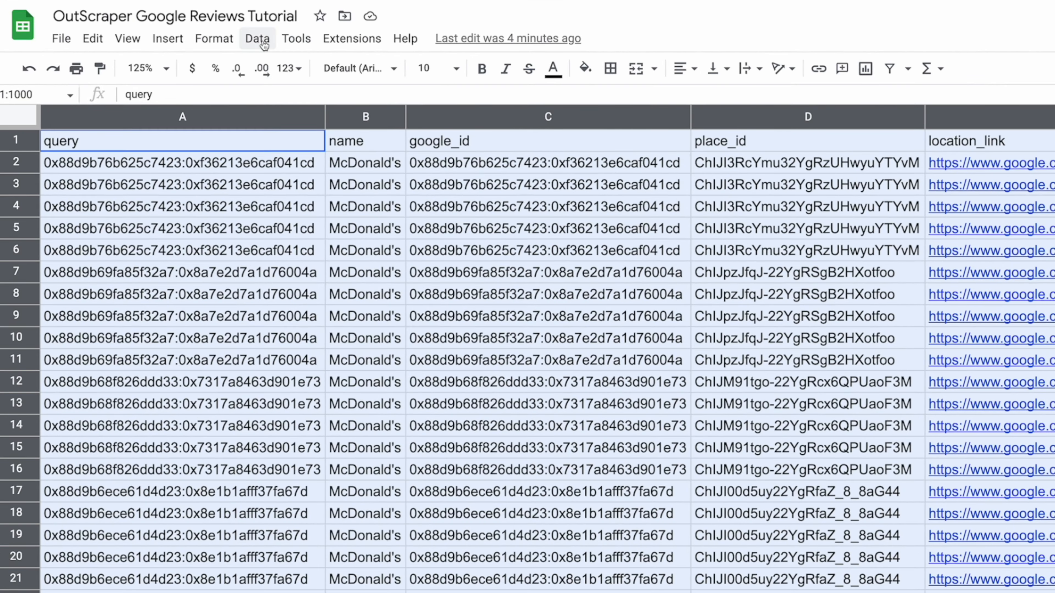
left_click(244, 40)
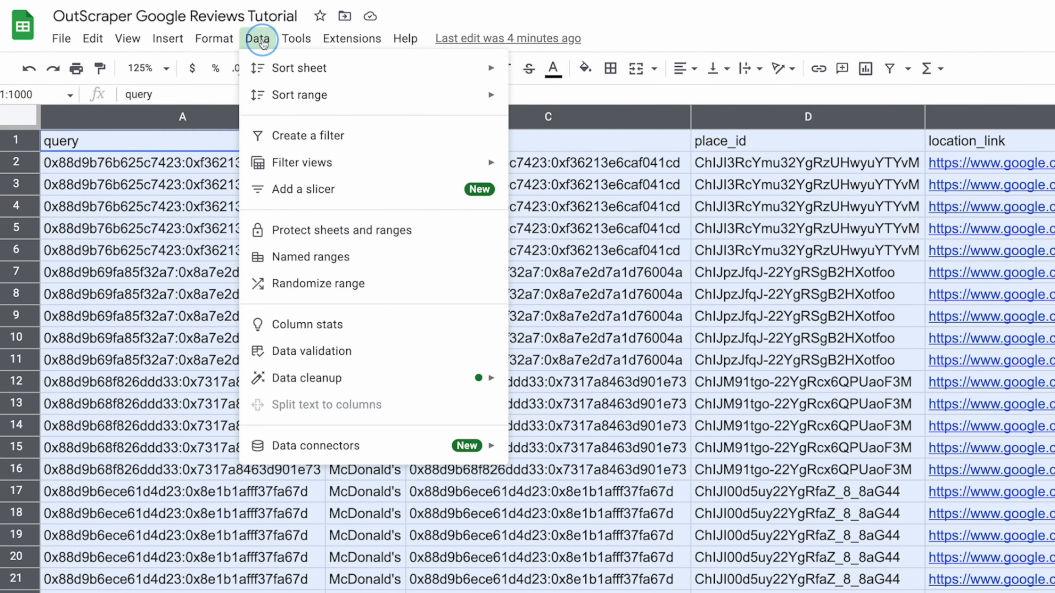
left_click(292, 134)
Step: Narrow the review_text column and filter it by values to exclude (Blanks)
scroll(249, 208, "right", 10)
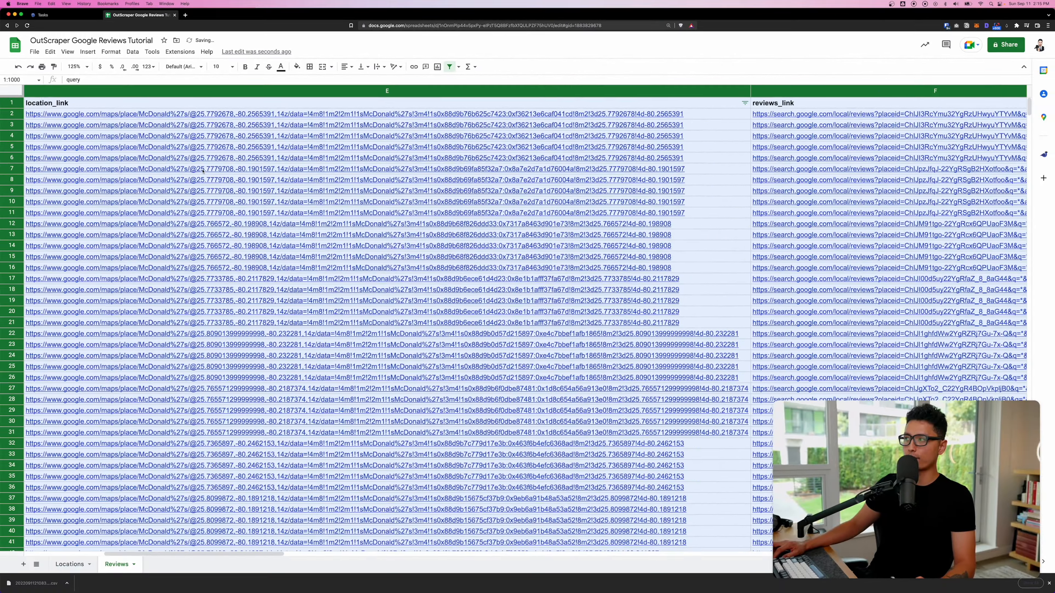
scroll(203, 170, "right", 15)
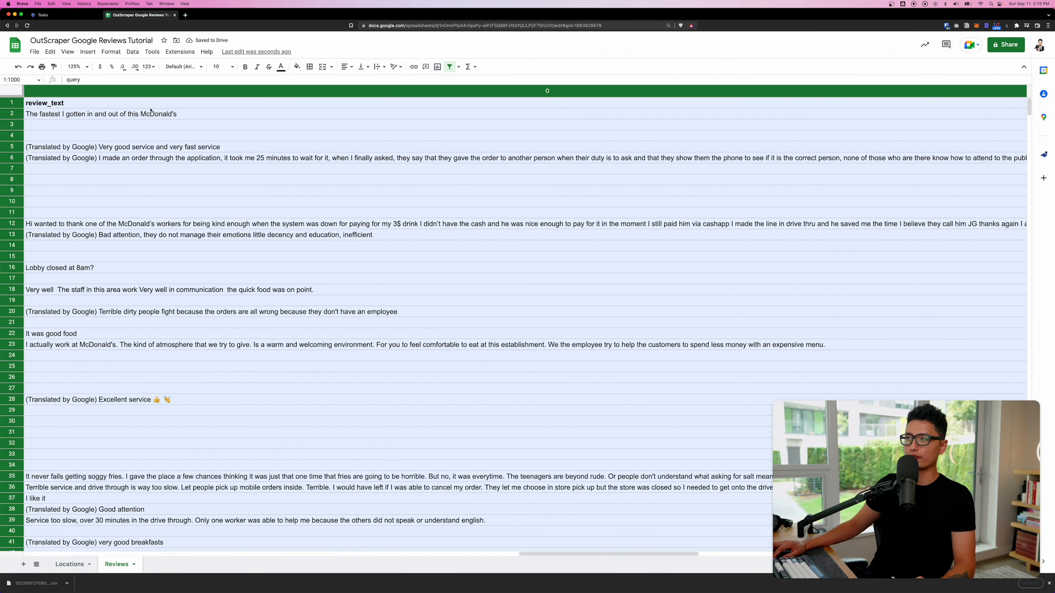
left_click(164, 136)
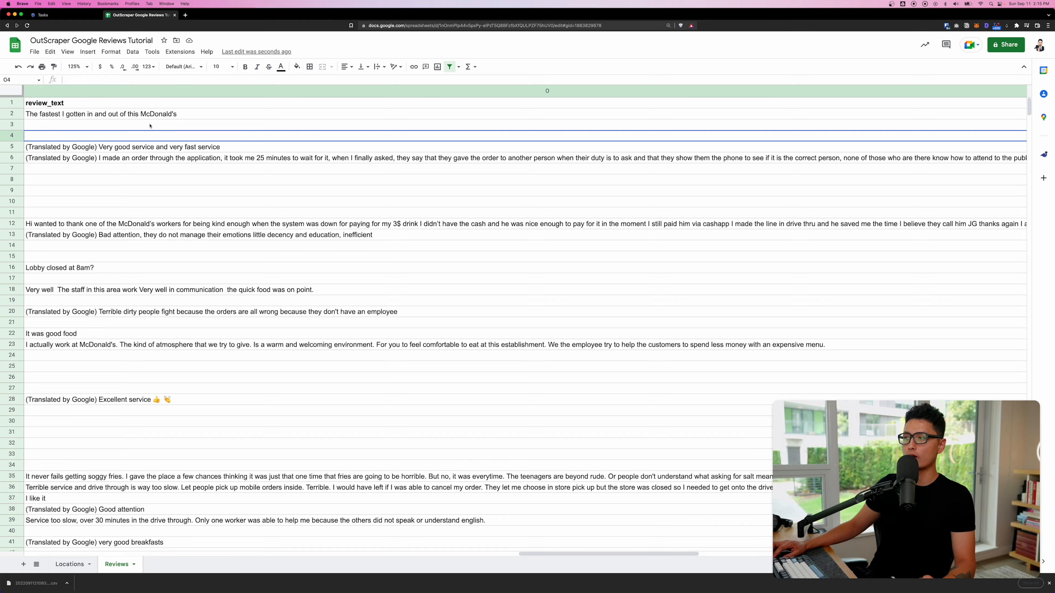
left_click(311, 91)
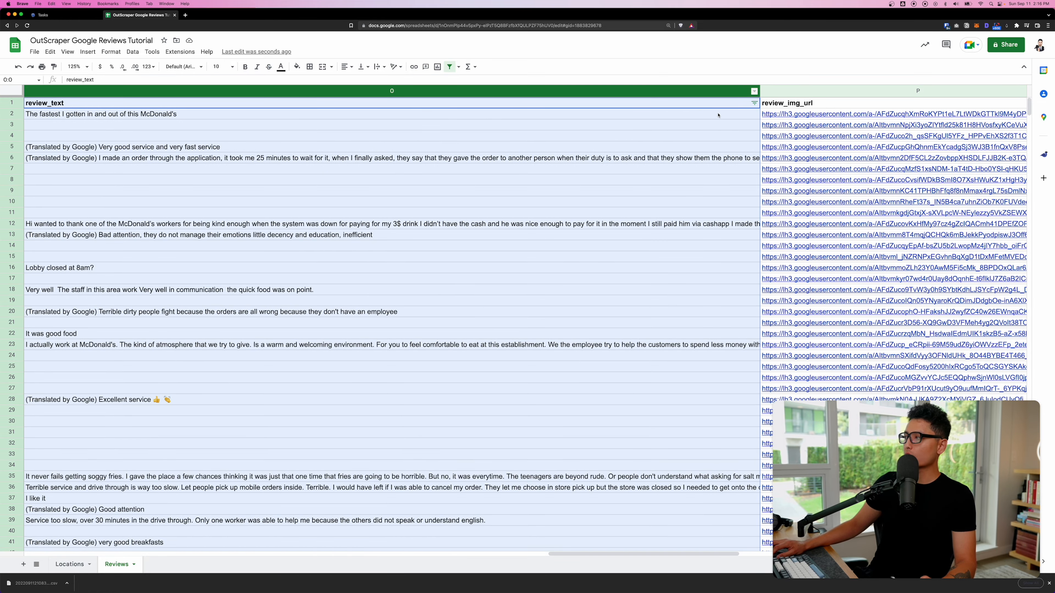
left_click(754, 103)
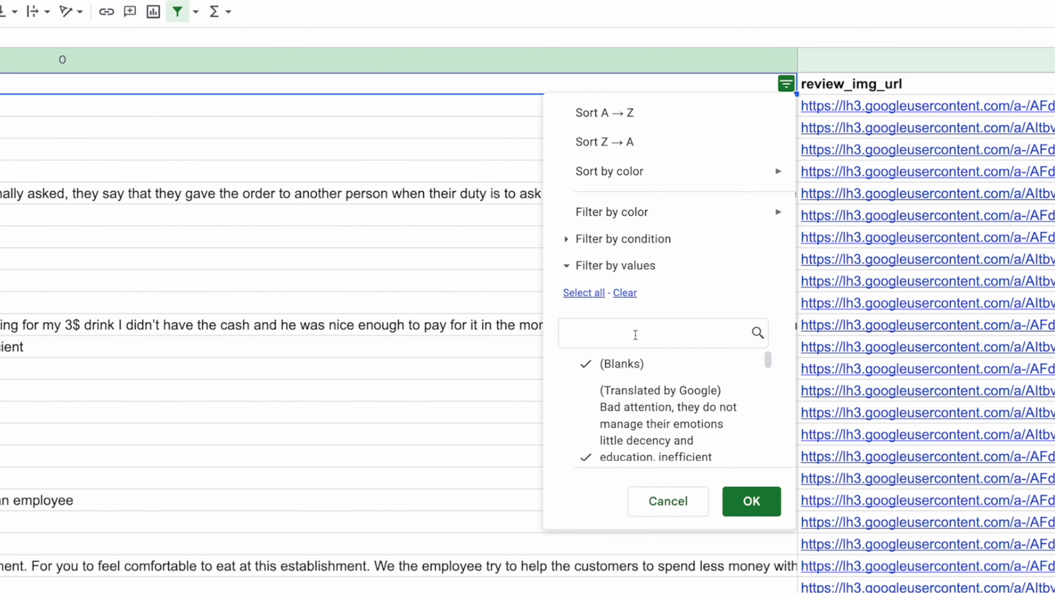
left_click(625, 363)
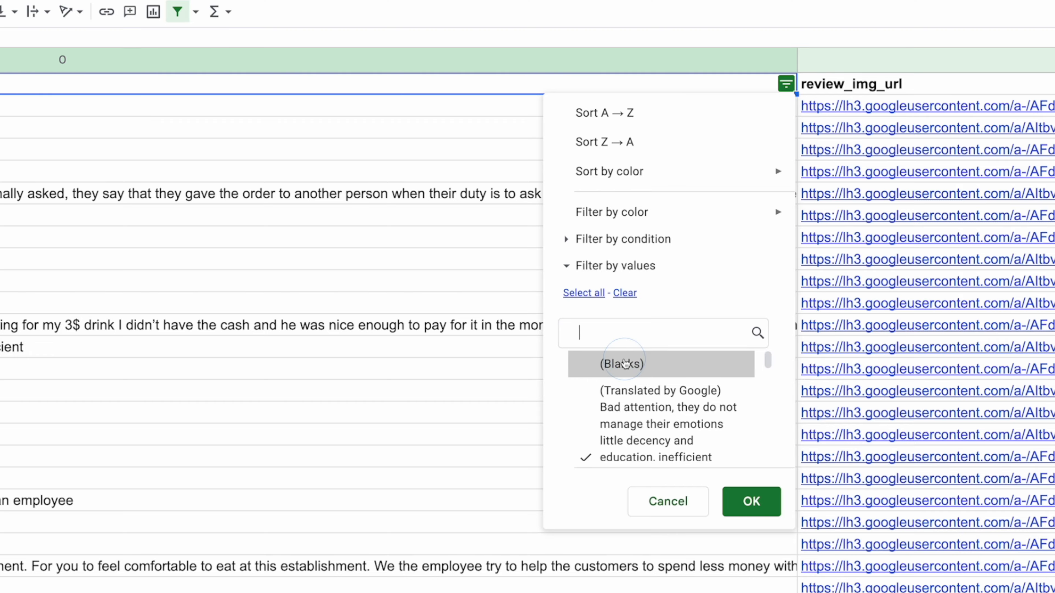
scroll(629, 427, "down", 5)
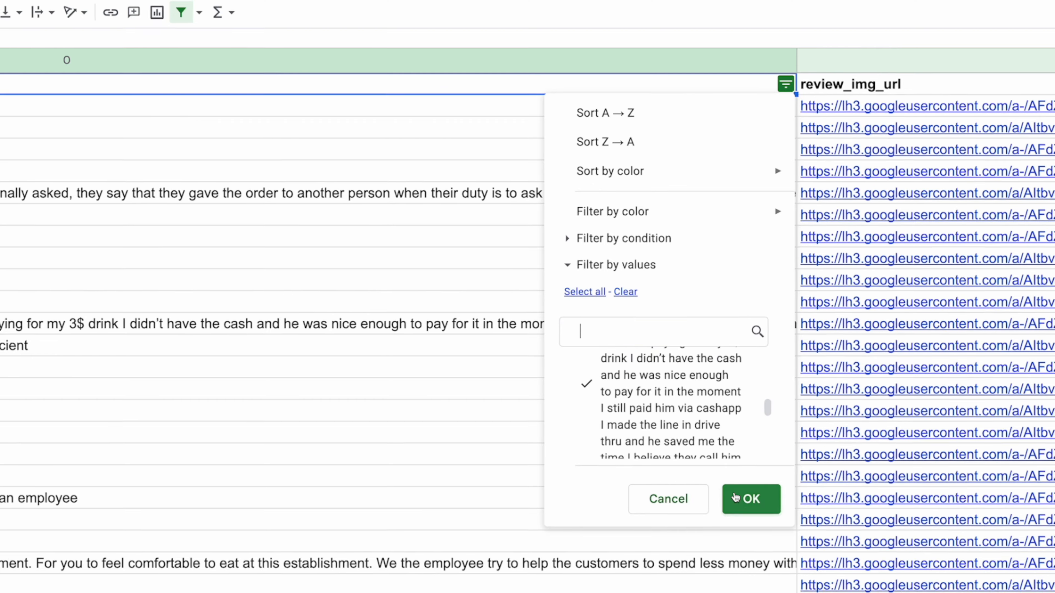
left_click(747, 501)
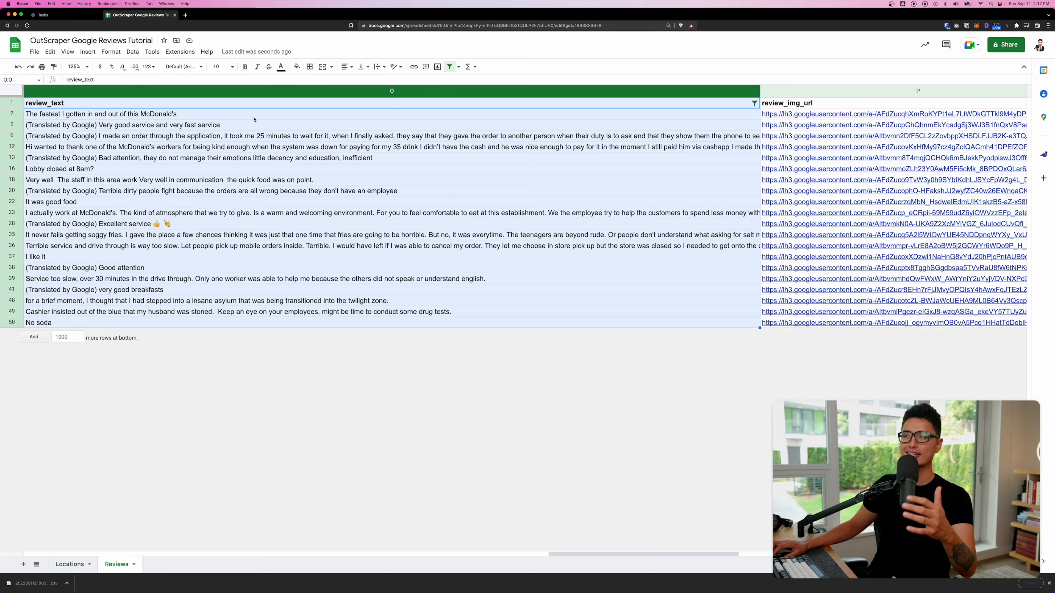